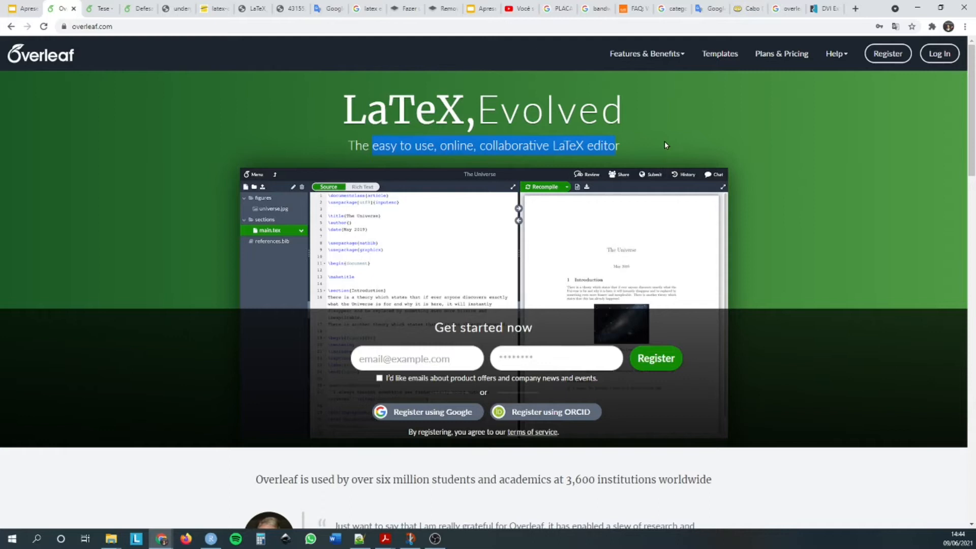
- Look over the Overleaf home page, including its collaboration, ease of use, document history and work-from-anywhere features
scroll(640, 182, down, 9)
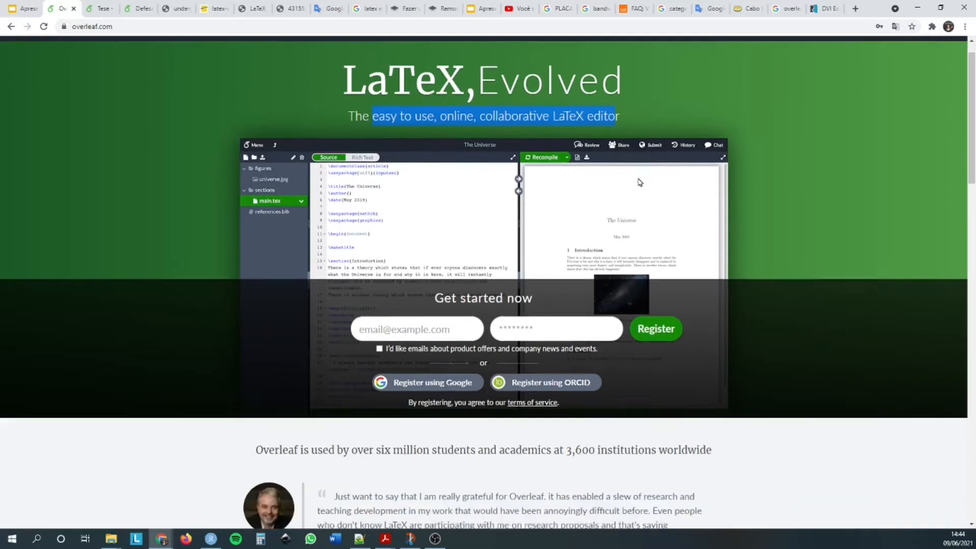
scroll(460, 249, down, 2)
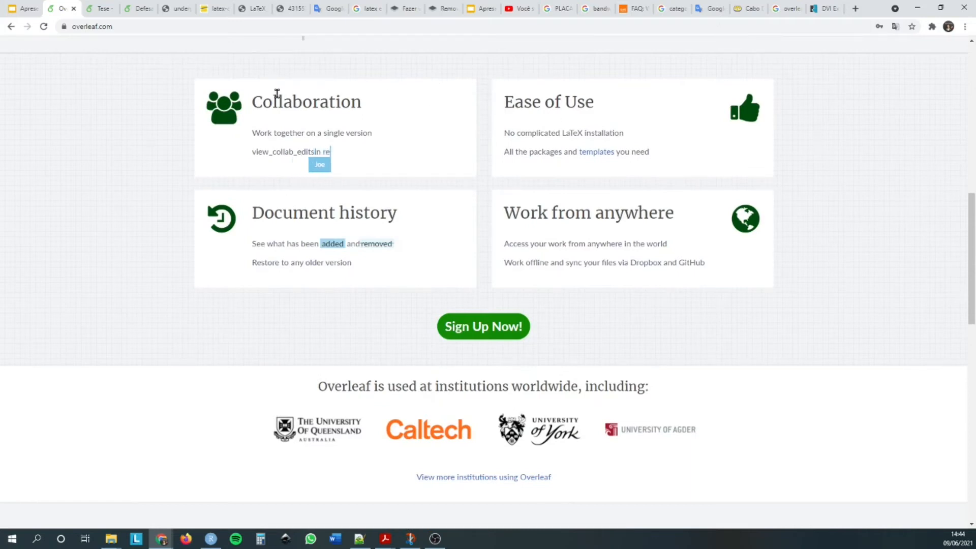
drag(254, 100, 355, 102)
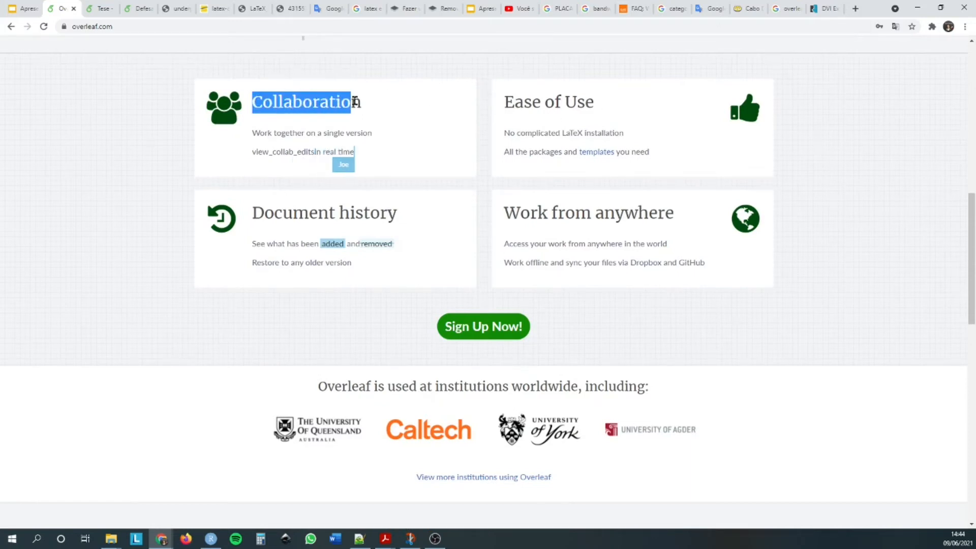
drag(509, 99, 608, 99)
drag(274, 214, 369, 217)
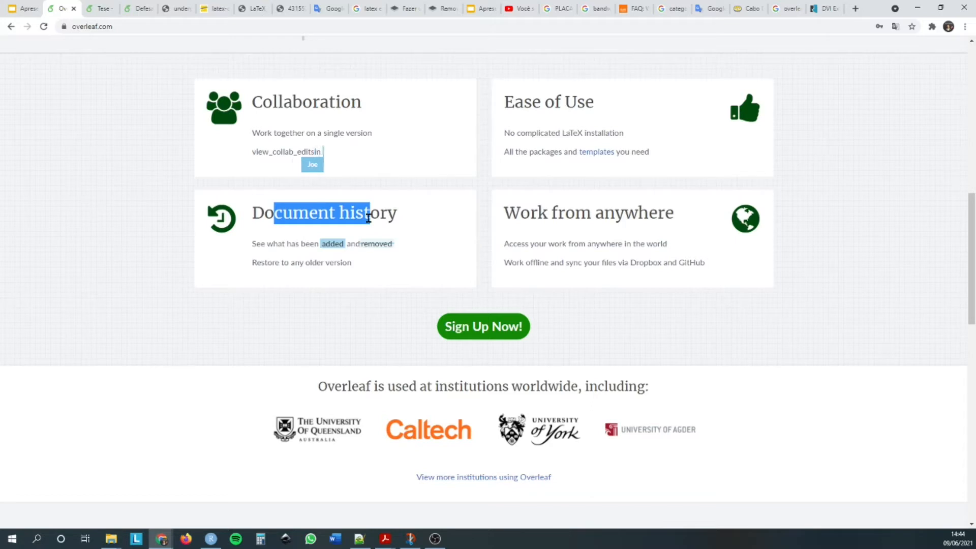
drag(521, 216, 623, 218)
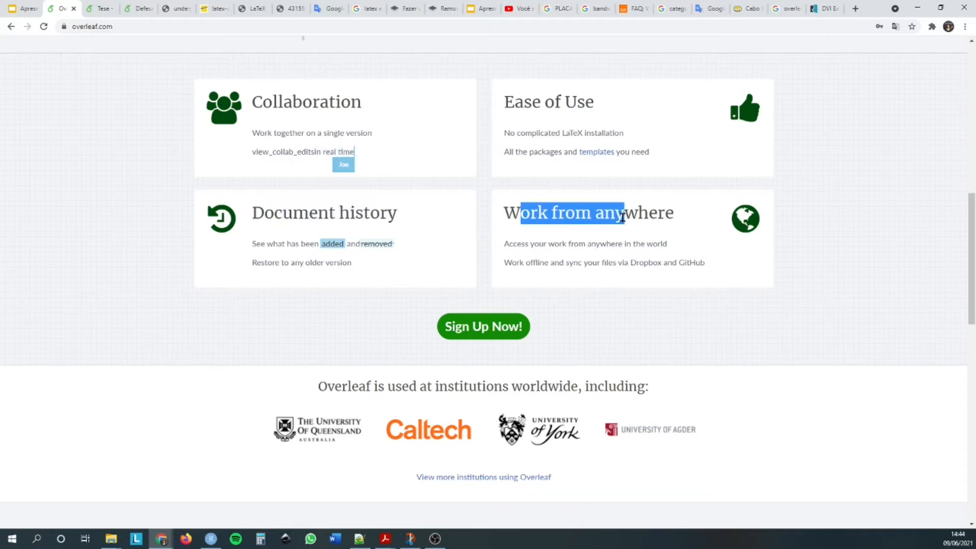
scroll(646, 204, down, 1)
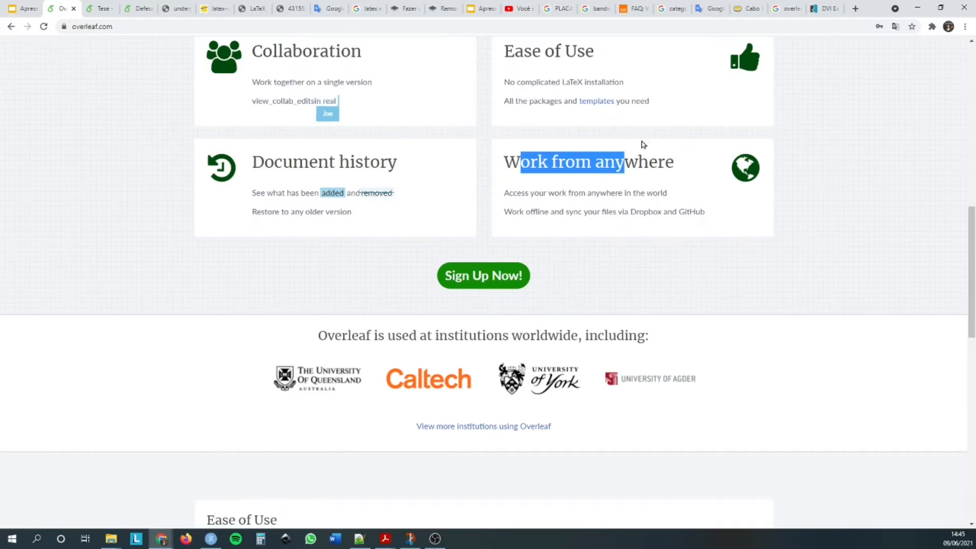
scroll(624, 254, down, 9)
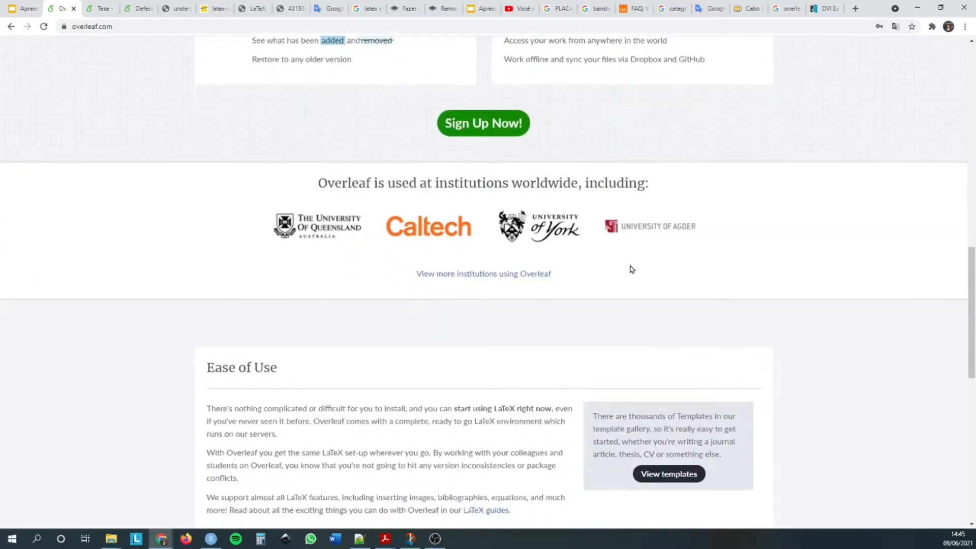
scroll(608, 259, up, 13)
scroll(609, 254, up, 8)
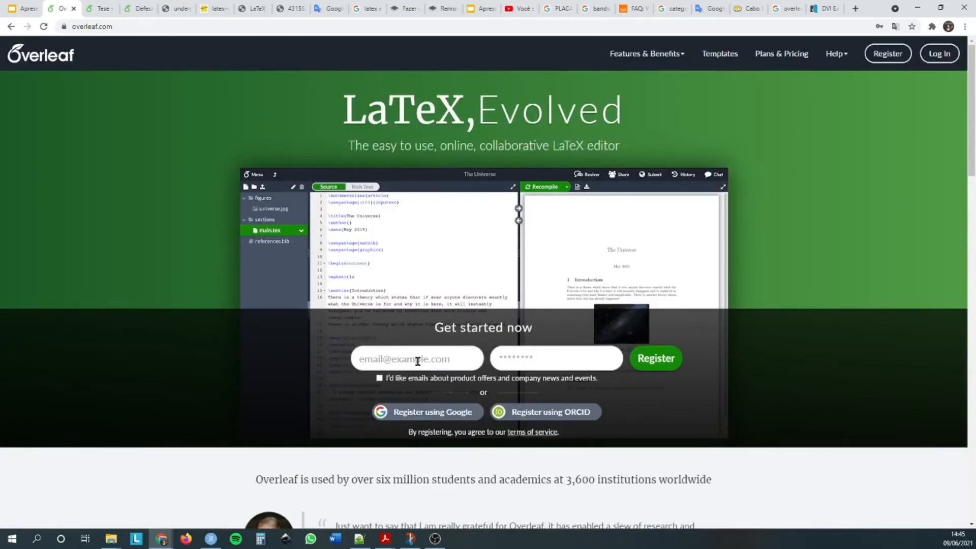
- Log in to the existing Overleaf account and open the project "Tese - INF-UFG DEFESA FINAL"
click(536, 366)
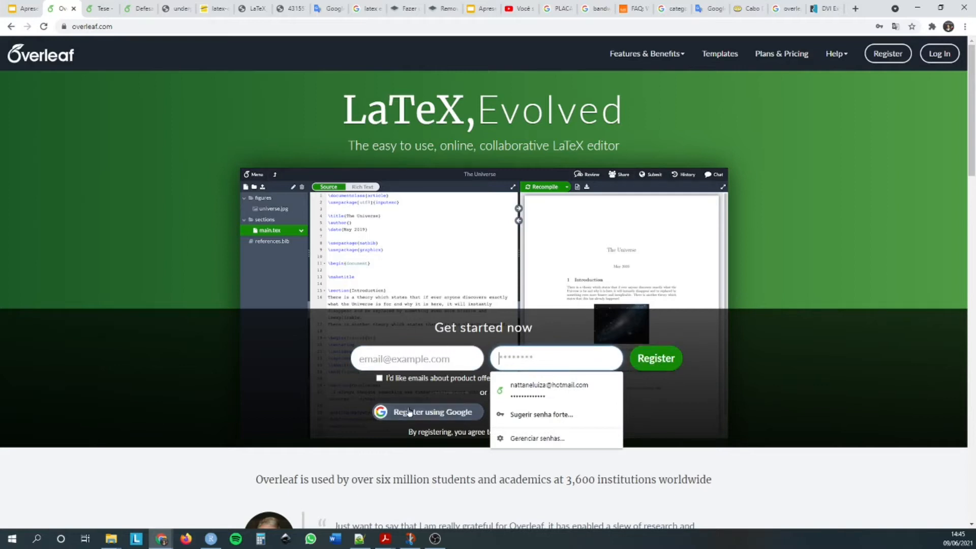
click(931, 57)
click(513, 202)
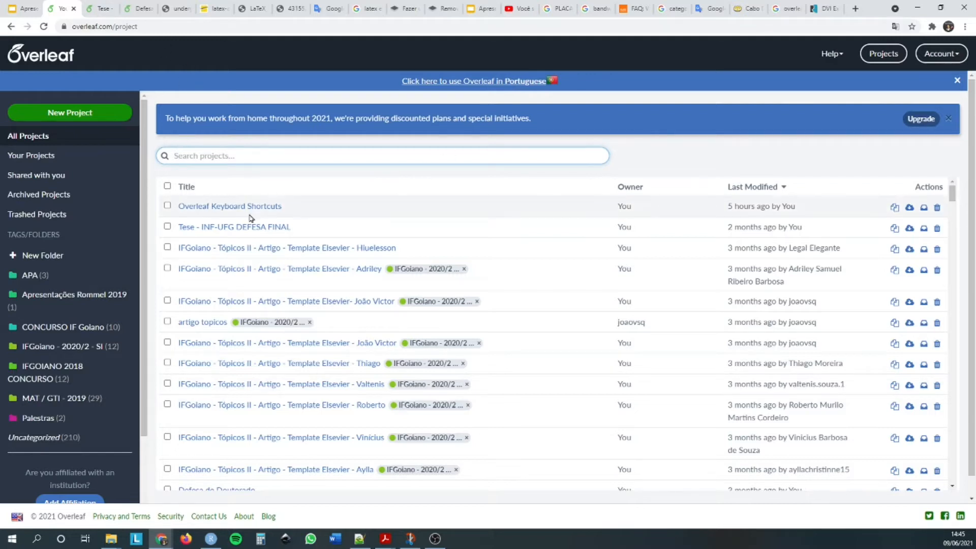
click(234, 228)
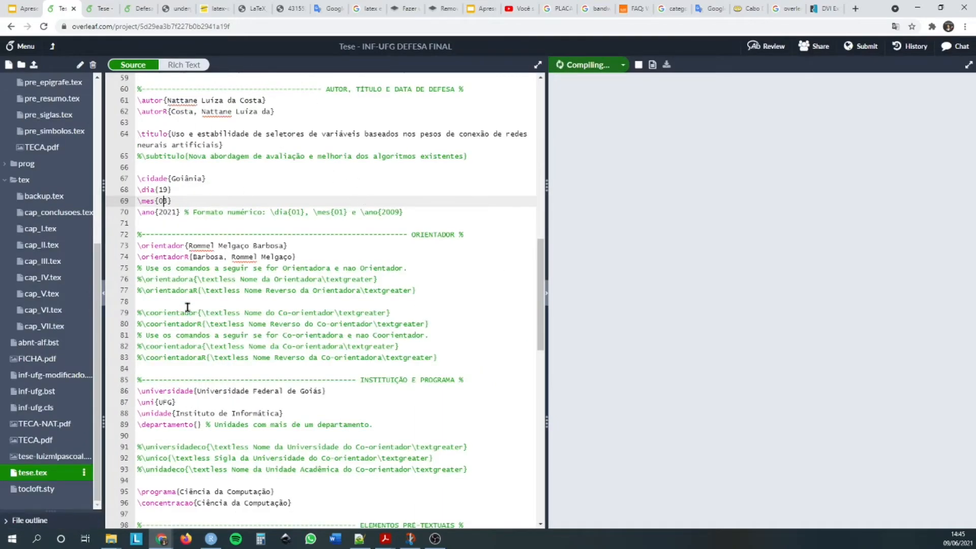
- Collapse the pos, bib, pre and tex folders in the project's file tree
scroll(178, 301, up, 12)
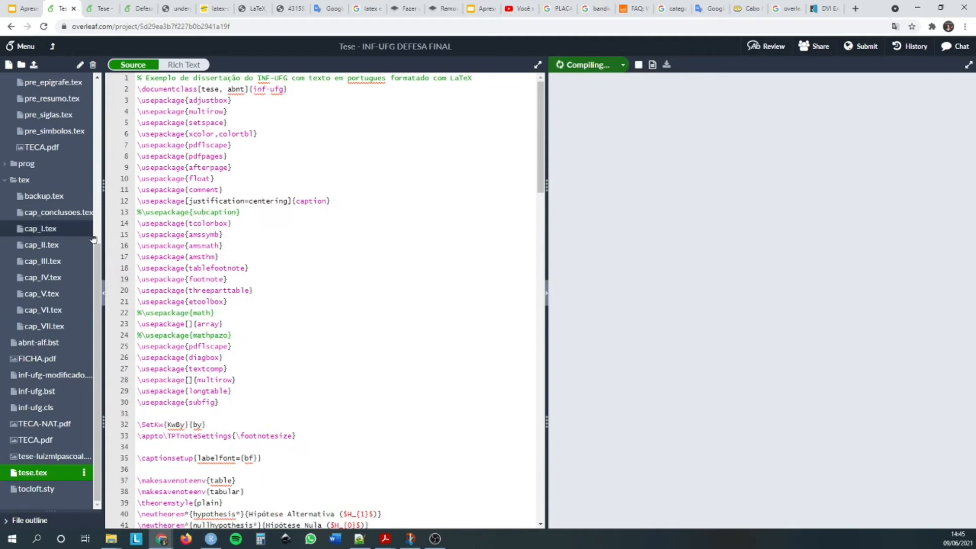
scroll(23, 221, up, 6)
click(4, 147)
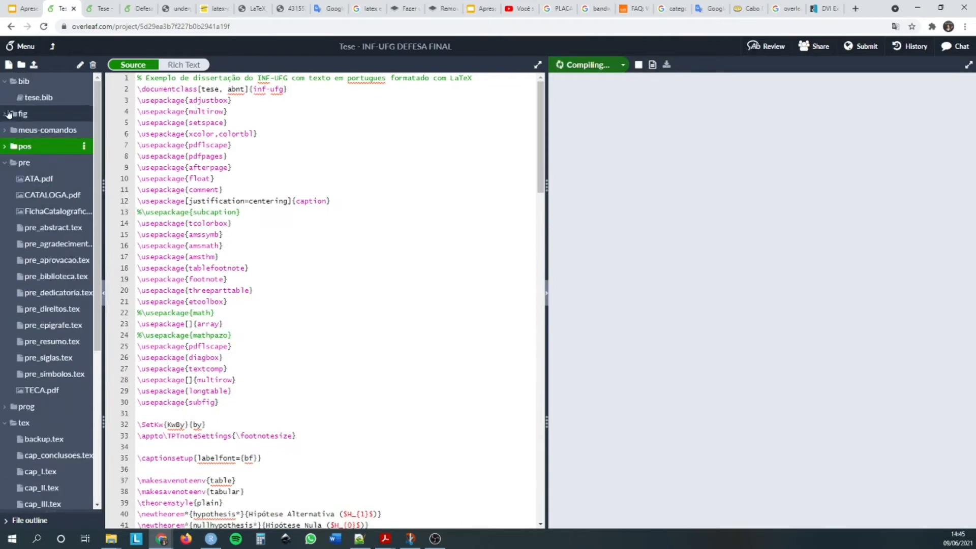
click(5, 82)
click(5, 147)
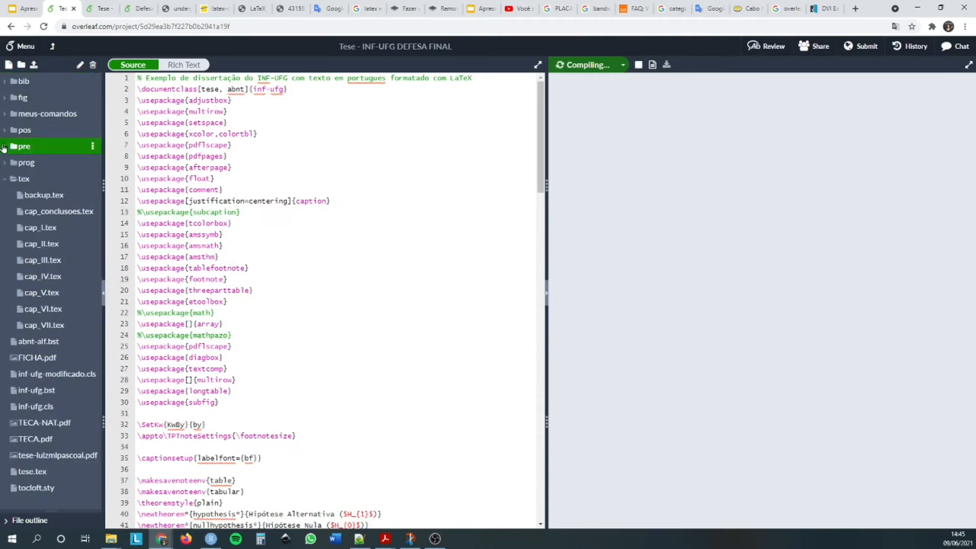
click(5, 179)
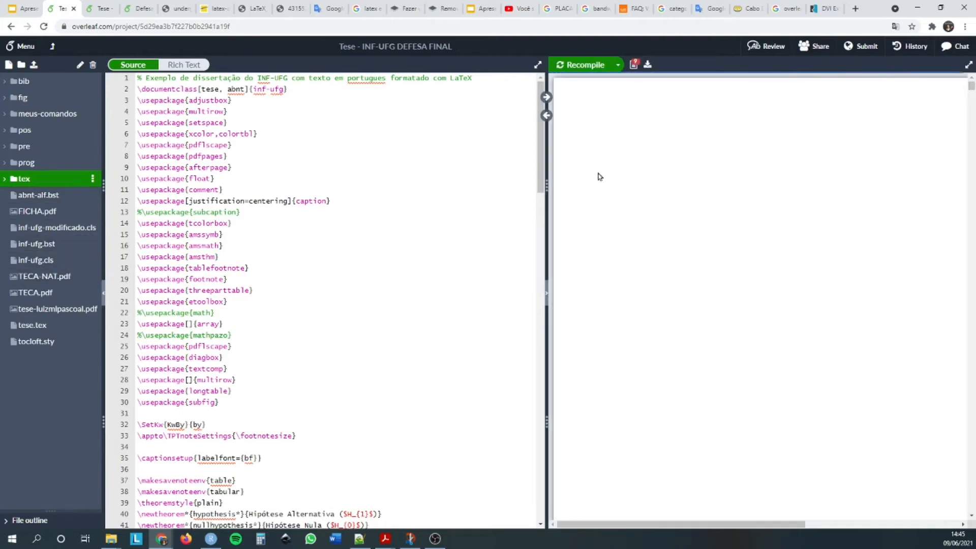
- Highlight the package declarations from multirow to longtable in the source and widen the compiled PDF preview
drag(187, 111, 263, 397)
drag(723, 522, 791, 498)
drag(543, 205, 420, 209)
- Look through the compiled thesis PDF from the cover page to the list of figures
scroll(662, 333, up, 10)
scroll(664, 335, up, 10)
drag(969, 291, 970, 81)
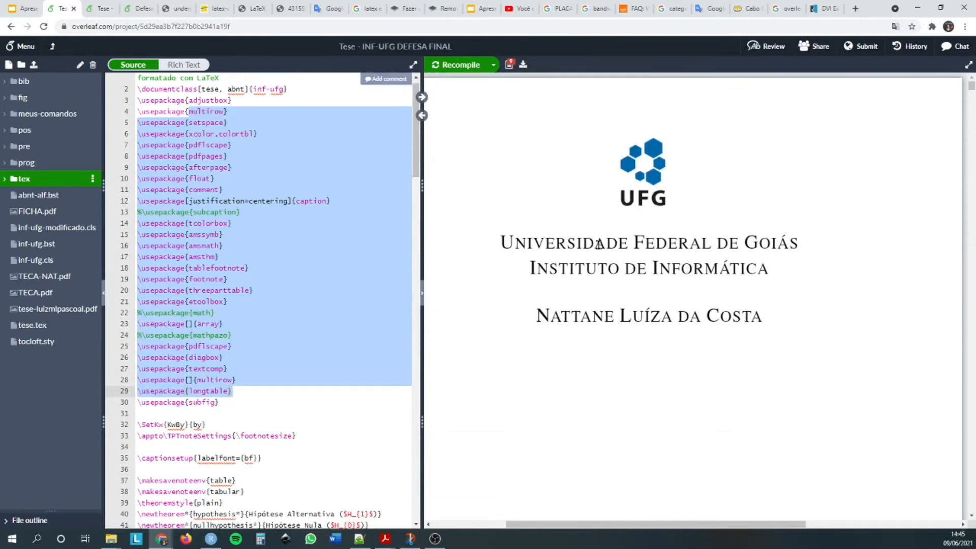
scroll(660, 512, left, 2)
scroll(697, 338, down, 5)
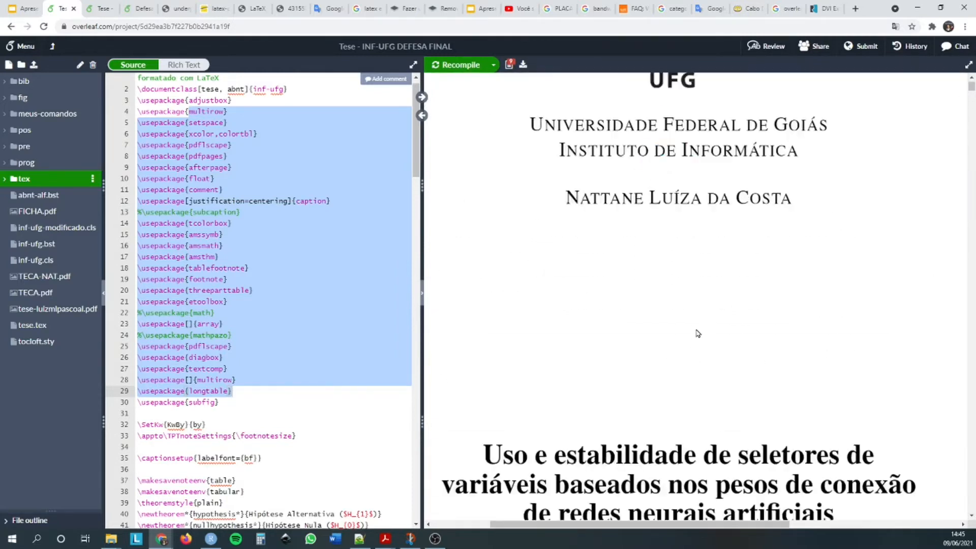
scroll(657, 306, down, 10)
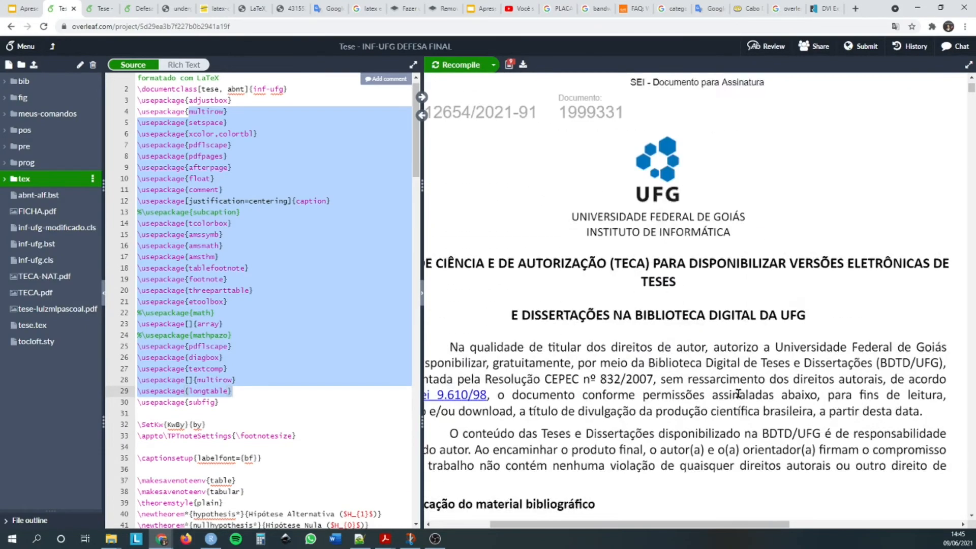
scroll(727, 403, down, 10)
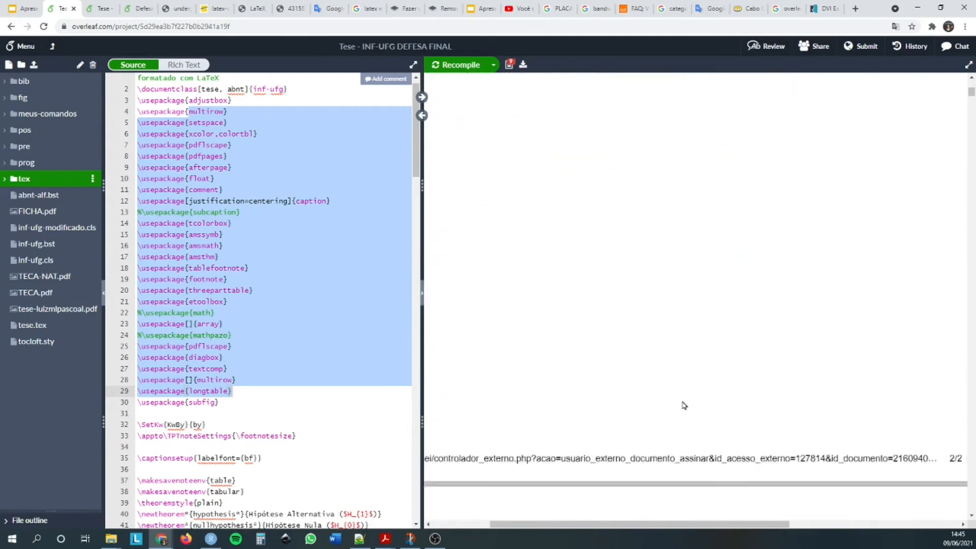
scroll(684, 403, down, 15)
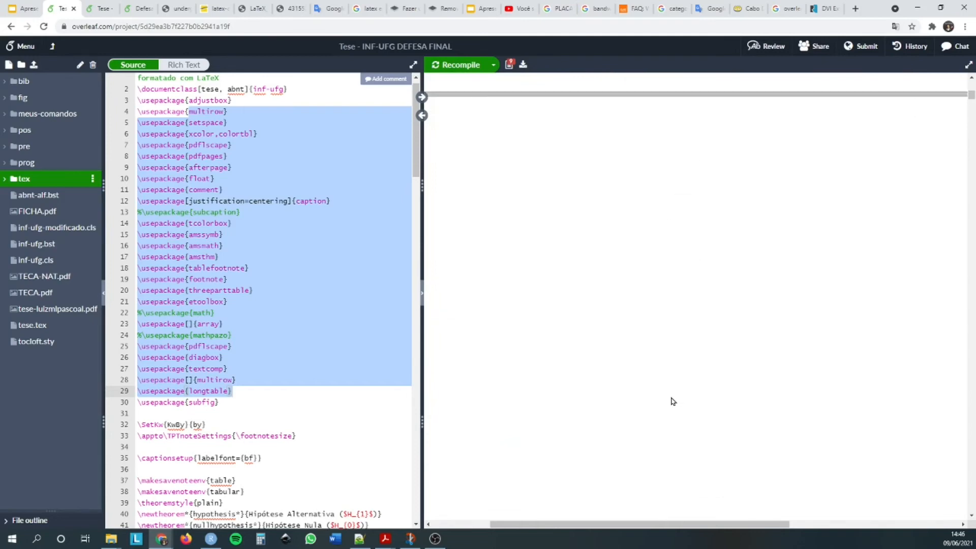
scroll(672, 401, down, 15)
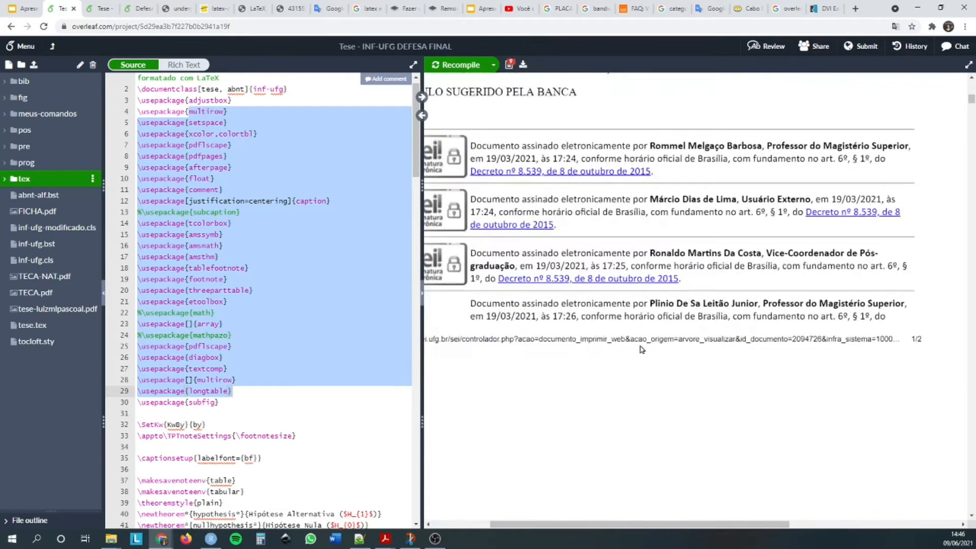
scroll(639, 360, down, 12)
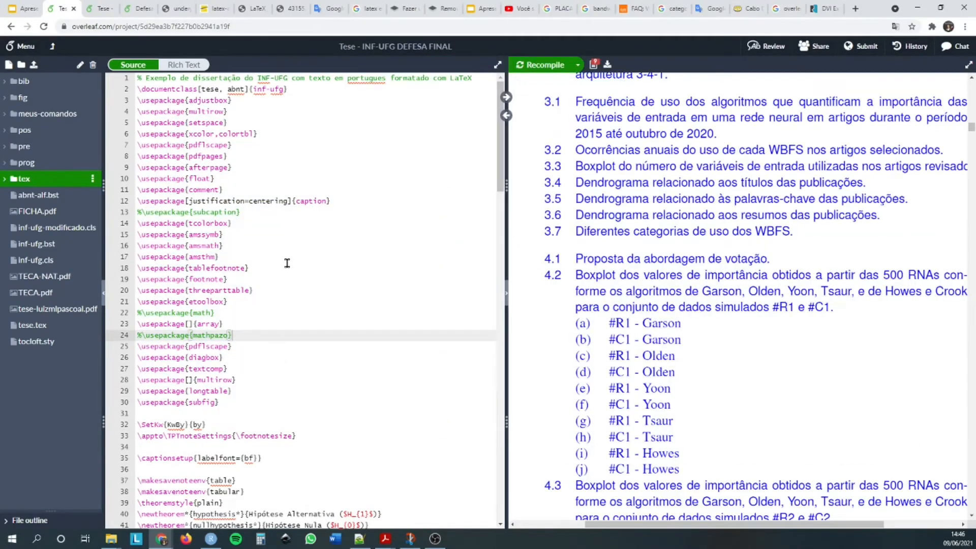
- Open tese.tex and examine its document class, package declarations and class options
click(290, 234)
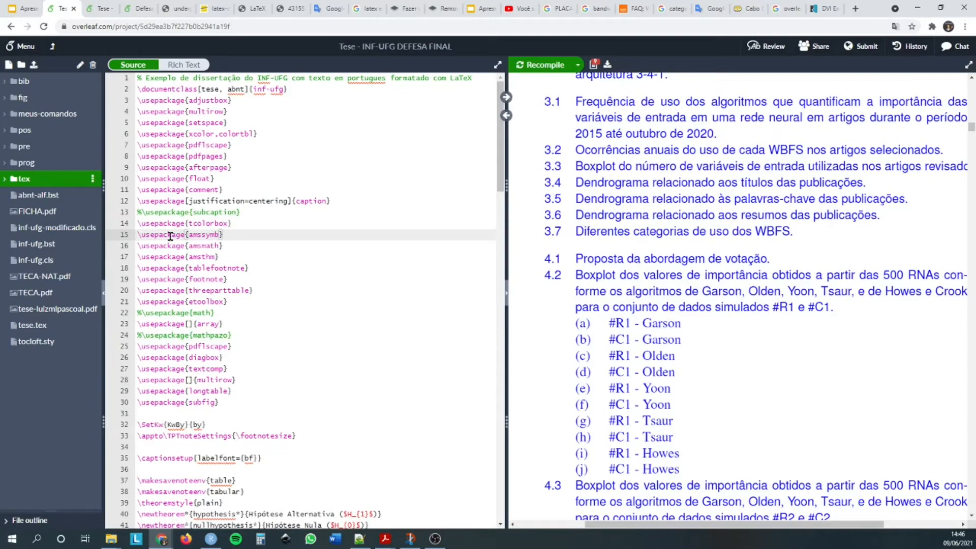
click(36, 325)
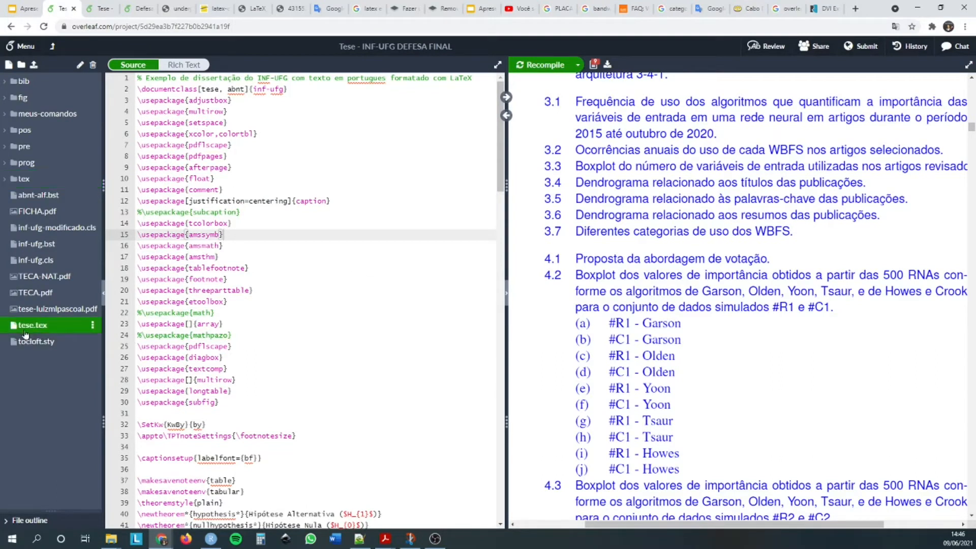
click(154, 324)
drag(154, 91, 292, 391)
scroll(287, 374, down, 6)
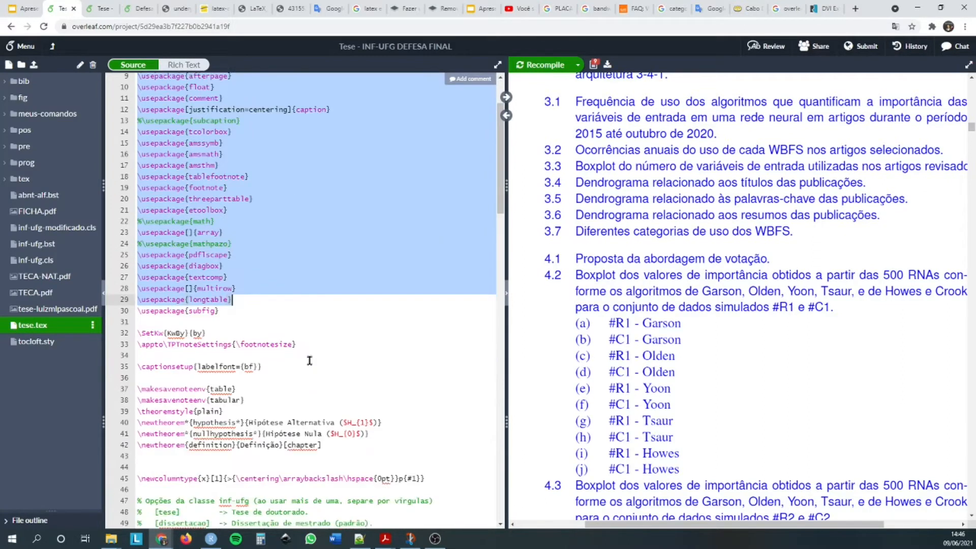
scroll(310, 351, down, 4)
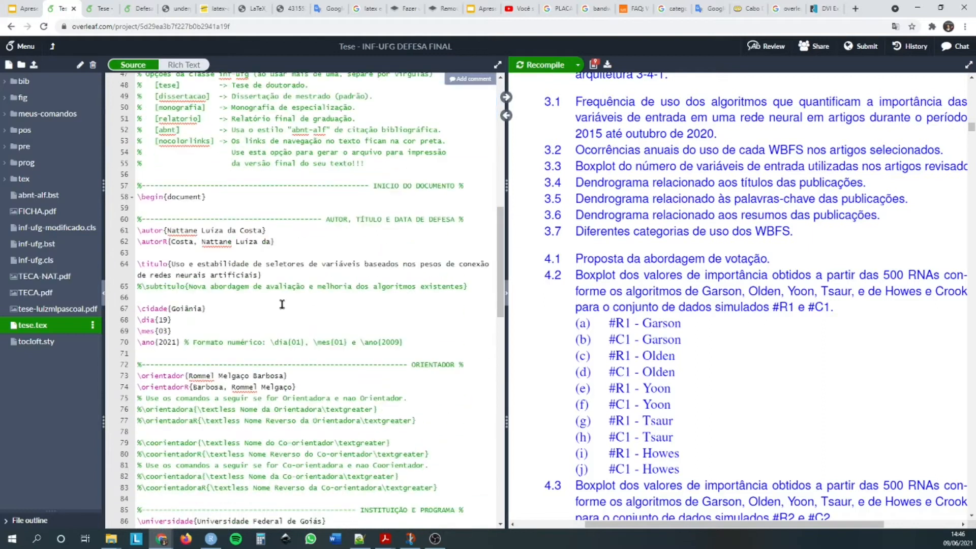
- Examine the author, title, defence date, advisor, institution and program fields in tese.tex
drag(142, 230, 326, 467)
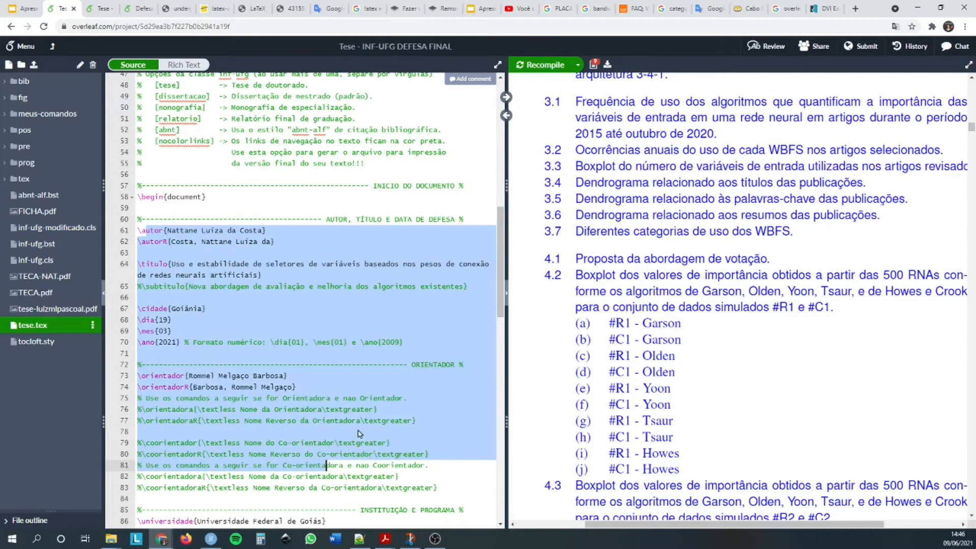
scroll(349, 451, down, 2)
click(279, 463)
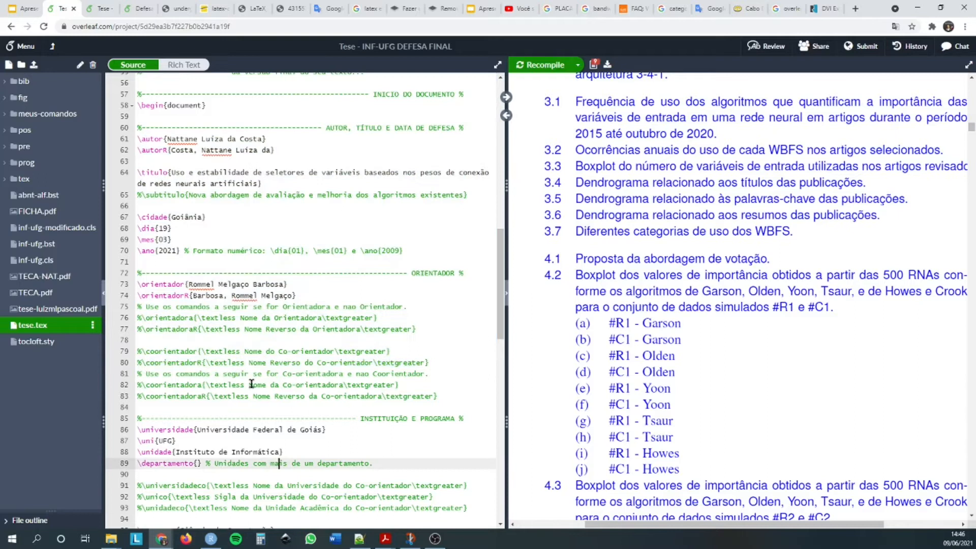
scroll(251, 383, up, 1)
drag(164, 168, 262, 169)
drag(159, 203, 266, 203)
scroll(254, 304, down, 3)
scroll(311, 305, down, 2)
scroll(269, 287, down, 2)
drag(172, 266, 224, 266)
scroll(248, 351, down, 1)
scroll(204, 363, down, 1)
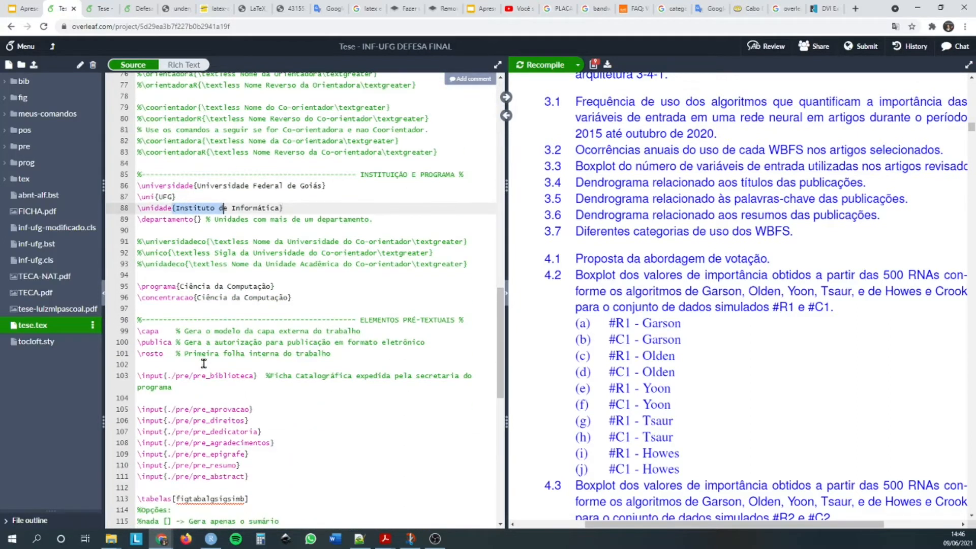
drag(168, 277, 224, 287)
- Examine the lines of tese.tex that include the pre-textual files and the chapter files
scroll(168, 325, down, 4)
scroll(150, 327, down, 1)
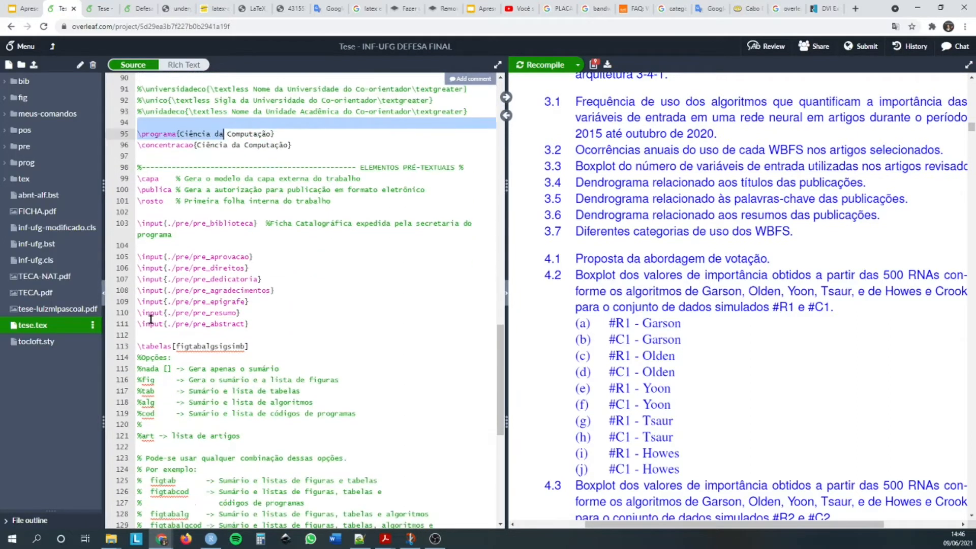
drag(138, 257, 272, 261)
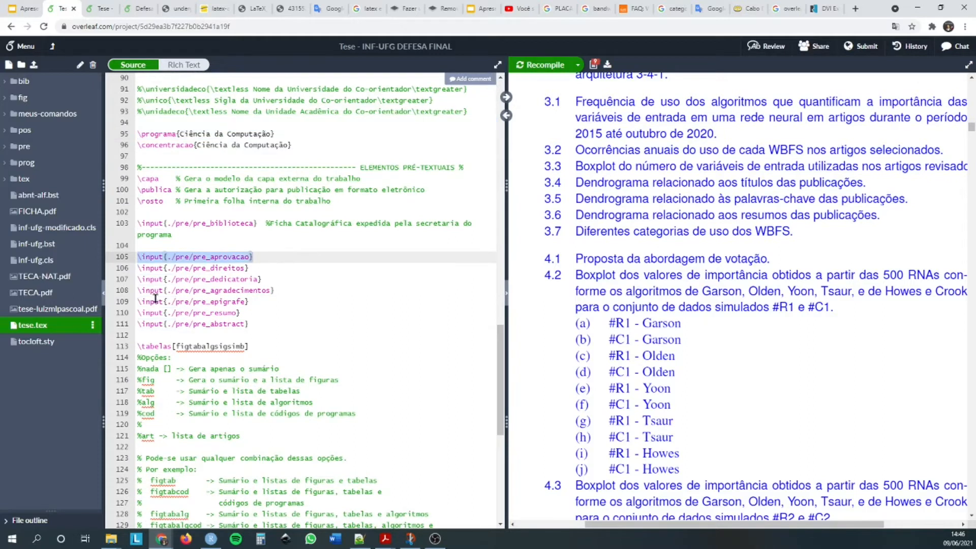
click(155, 300)
drag(141, 253, 272, 324)
scroll(227, 287, down, 3)
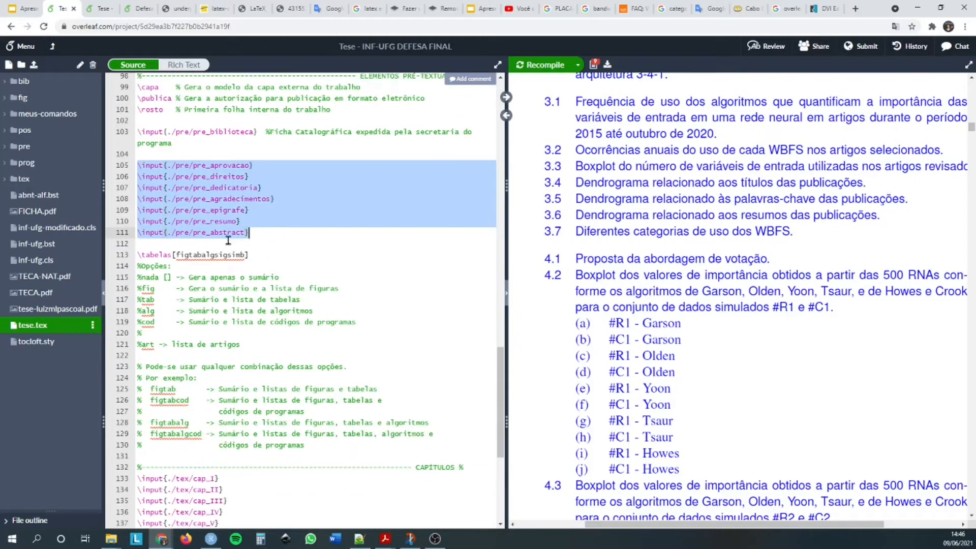
drag(158, 418, 242, 482)
click(194, 452)
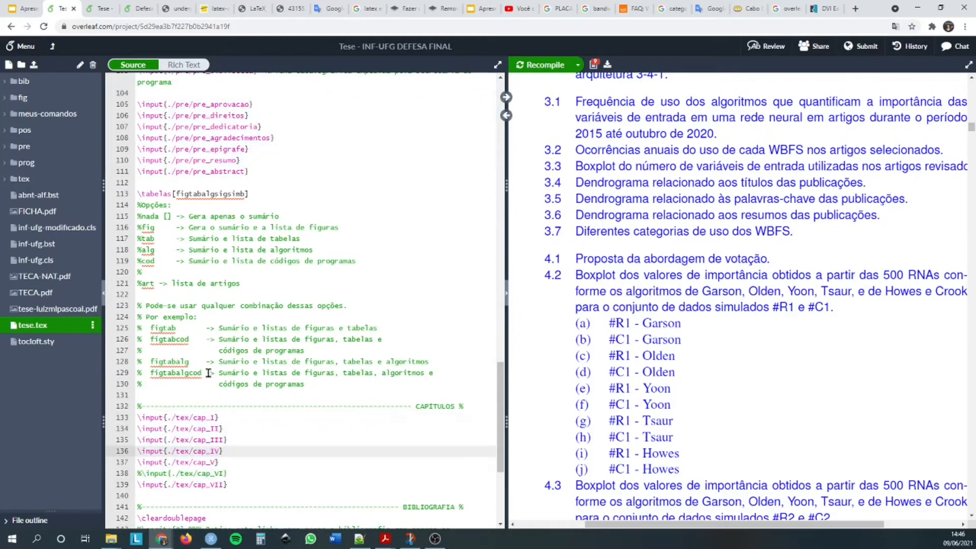
scroll(227, 326, down, 3)
- Review the advisor, institution and program fields in tese.tex and the remaining list of figures in the compiled PDF
scroll(231, 336, up, 6)
scroll(234, 340, up, 5)
scroll(782, 296, down, 10)
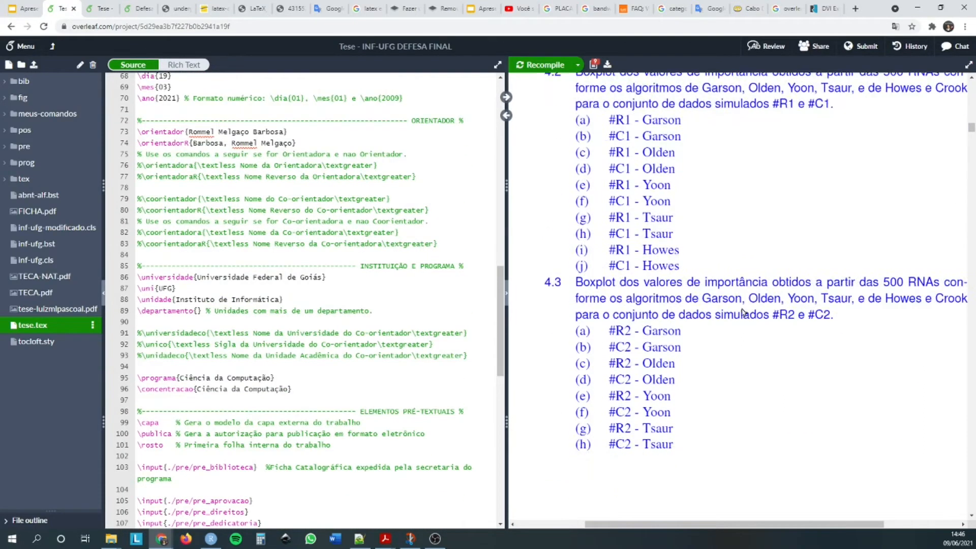
scroll(782, 296, down, 15)
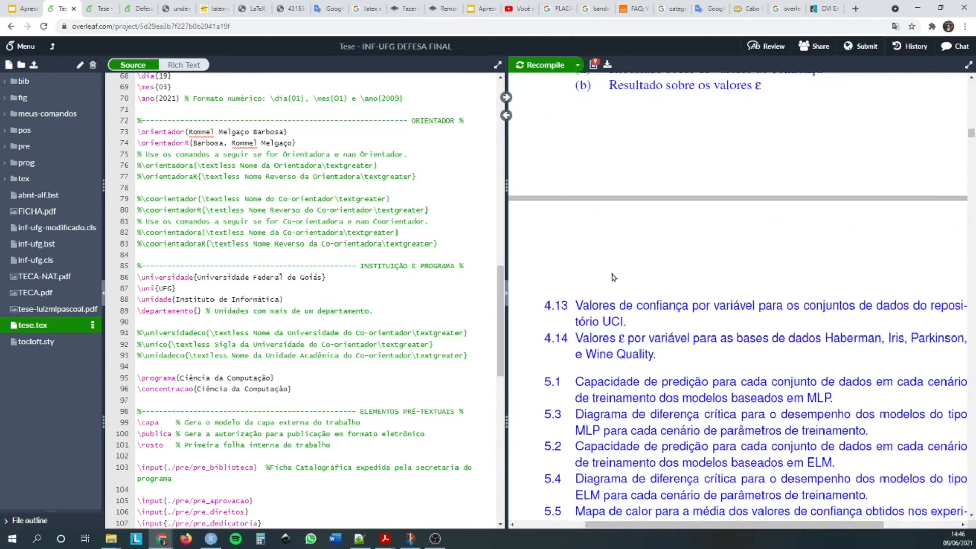
- Return to the project list, search for "douto" and open the Defesa de Doutorado project
click(10, 27)
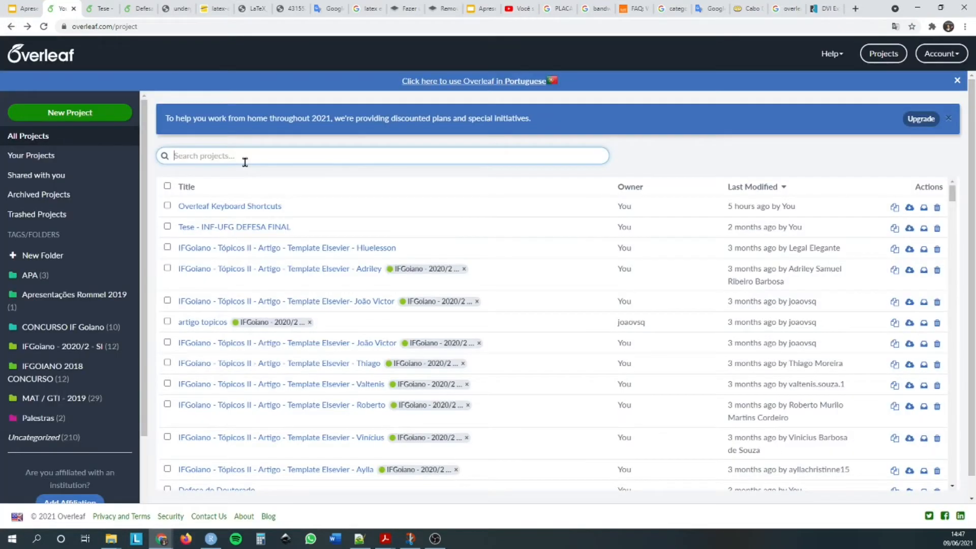
text(douto)
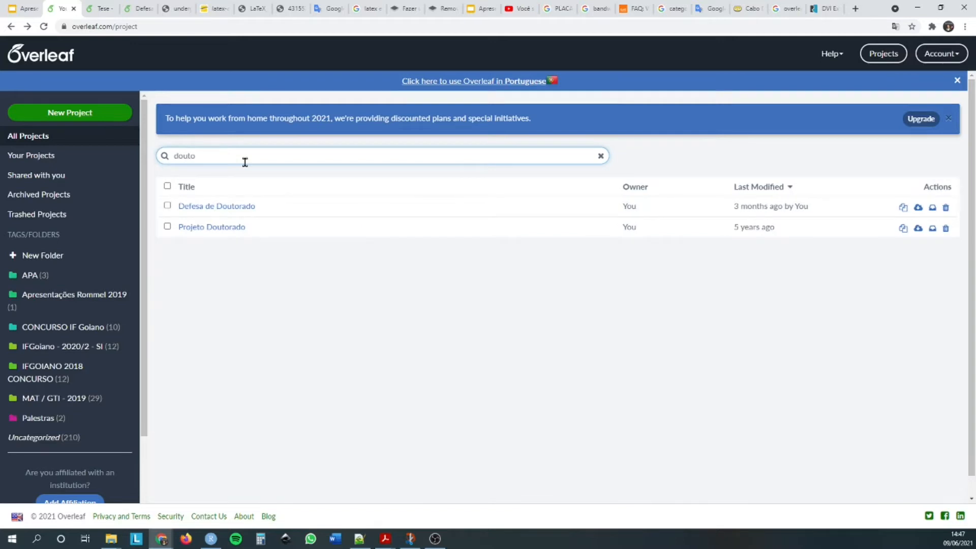
click(228, 207)
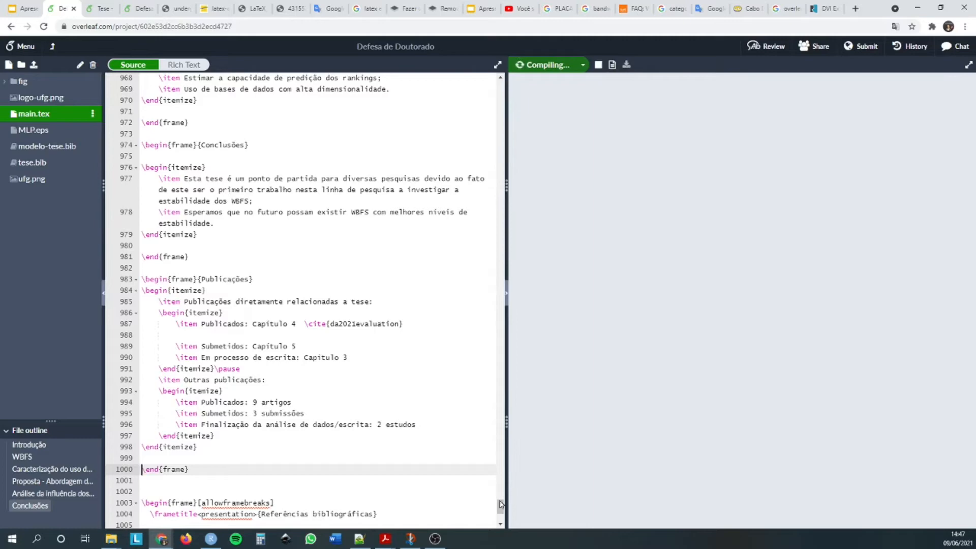
- Examine the beginning of main.tex with its beamer class and packages, and the title and Roteiro slides of the compiled presentation
drag(503, 507, 502, 87)
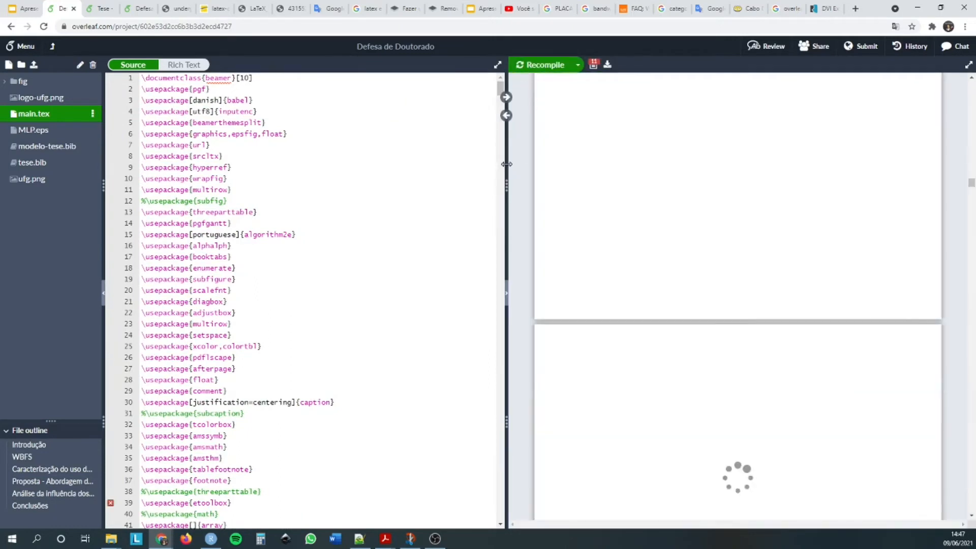
scroll(876, 211, up, 3)
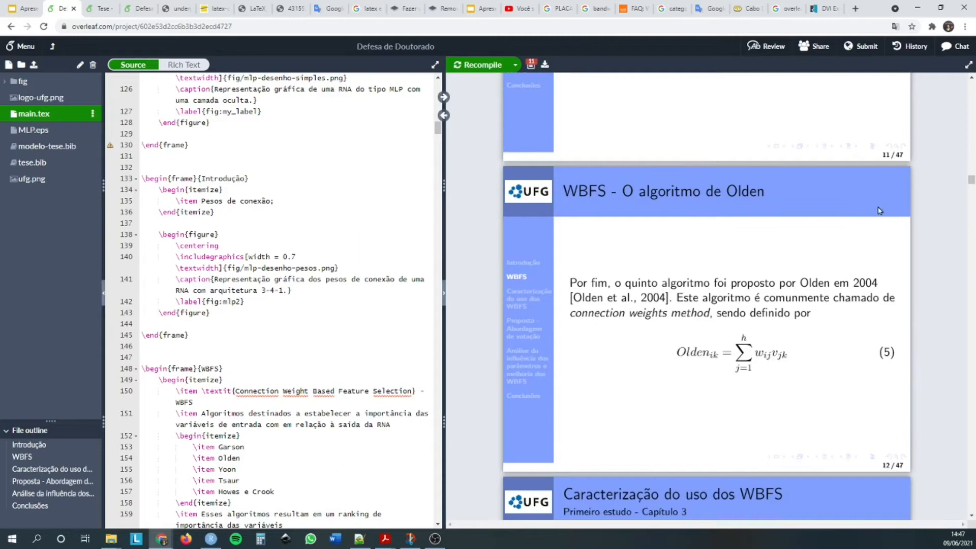
drag(972, 181, 970, 85)
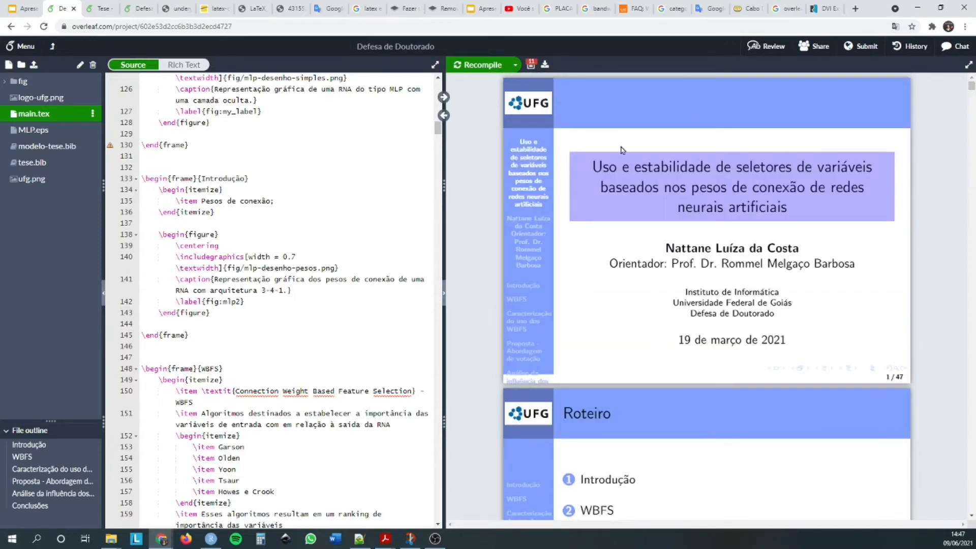
scroll(865, 305, down, 5)
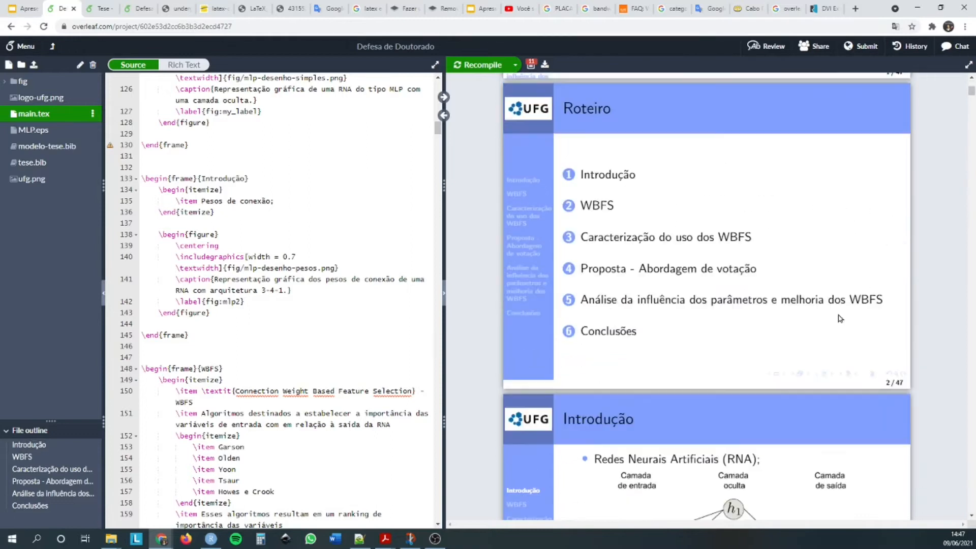
- Look through the compiled slides from the "Caracterização do uso dos WBFS" section to the Friedman and Nemenyi statistical comparison
click(595, 239)
scroll(620, 190, down, 15)
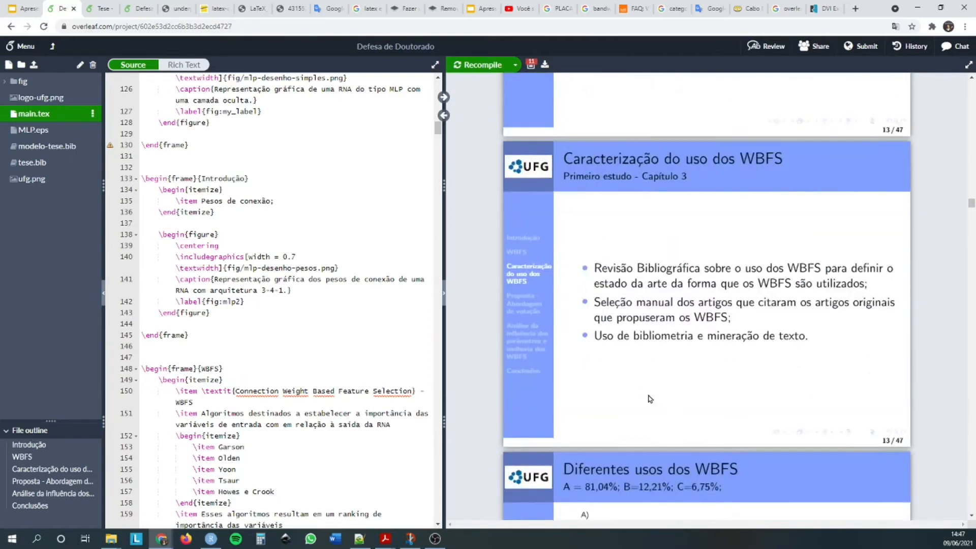
scroll(651, 399, down, 12)
scroll(715, 379, down, 12)
scroll(720, 397, down, 5)
scroll(691, 232, up, 3)
scroll(729, 362, down, 6)
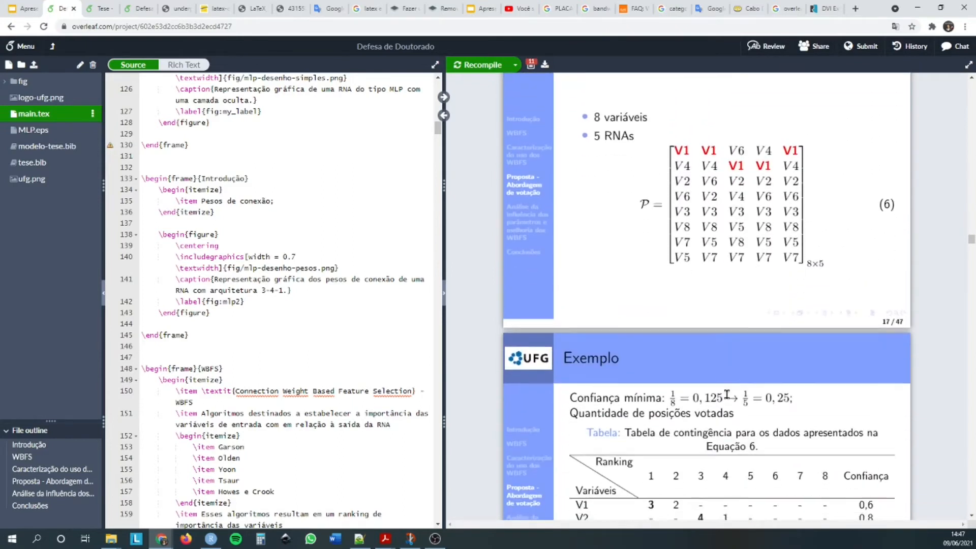
scroll(692, 312, down, 13)
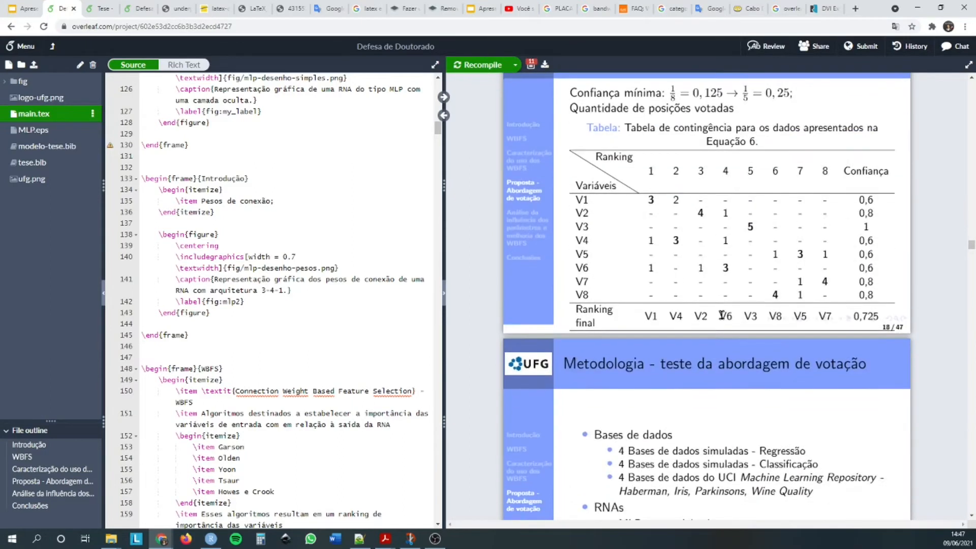
scroll(685, 353, down, 10)
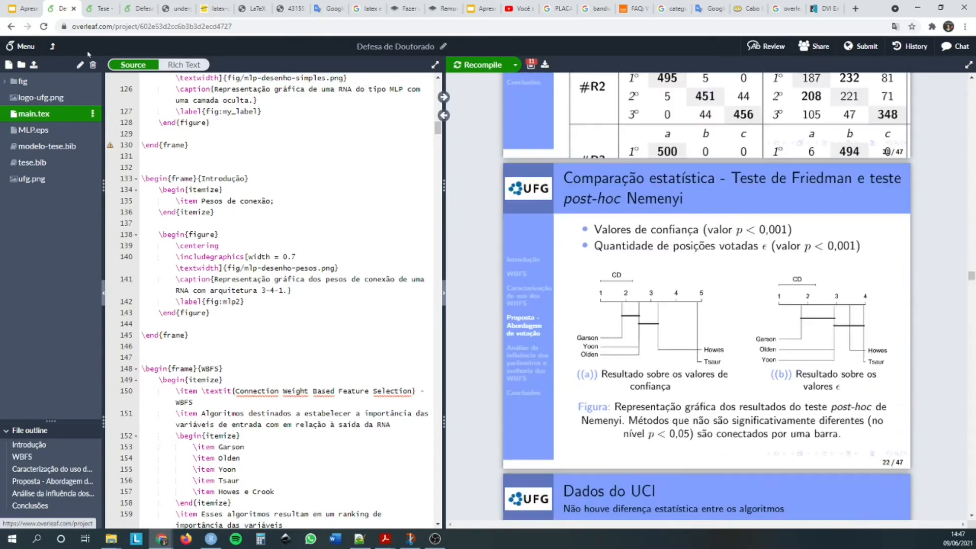
- Return to the project list and create a blank project named "Exemplo 1"
click(53, 49)
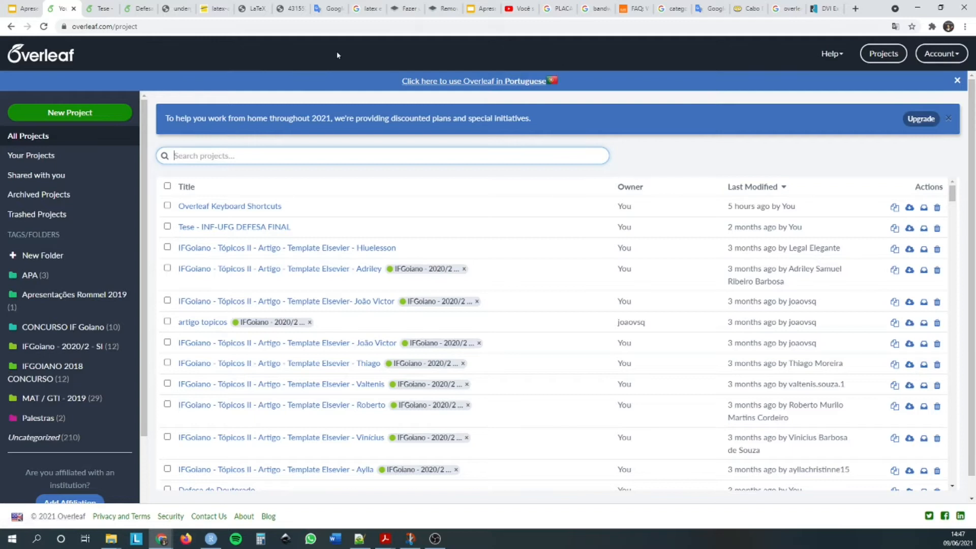
click(79, 113)
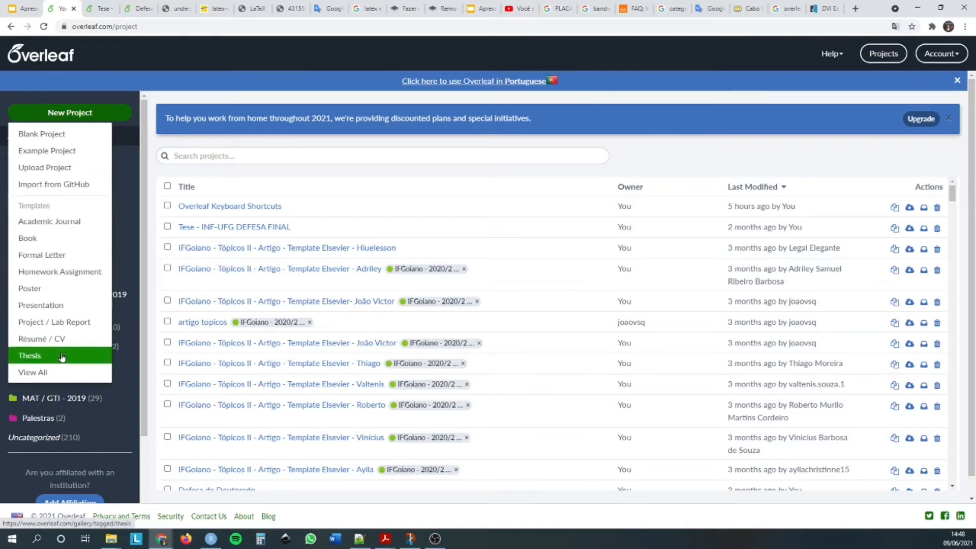
click(68, 137)
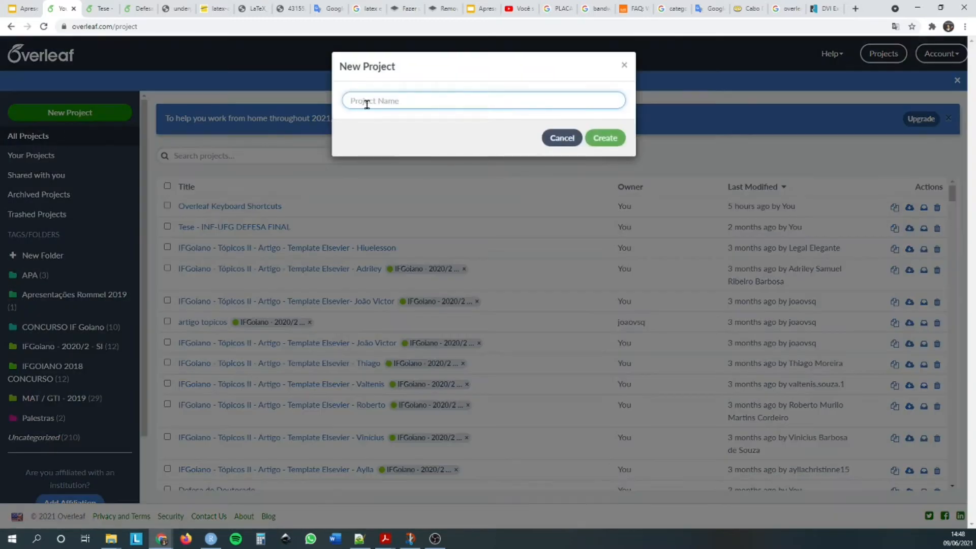
text(Exemplo 1)
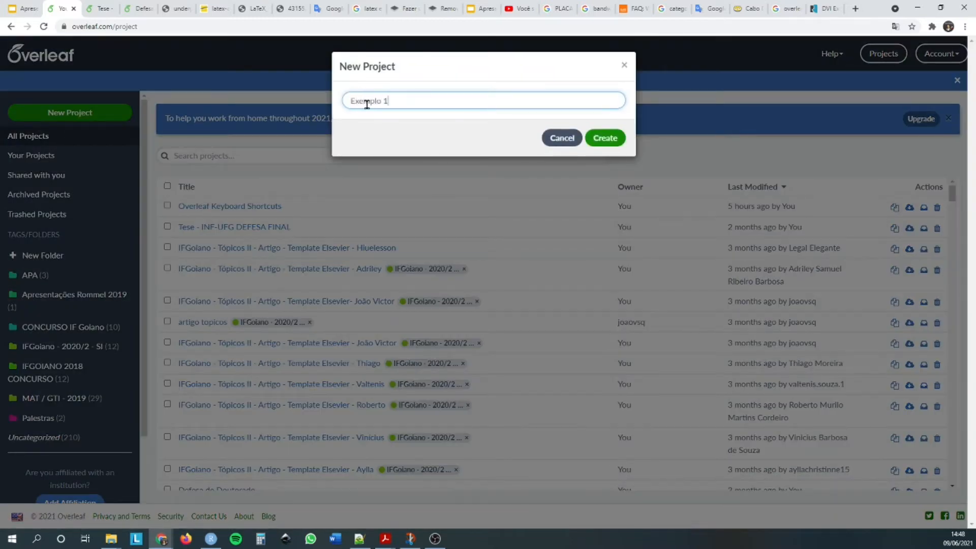
key(Return)
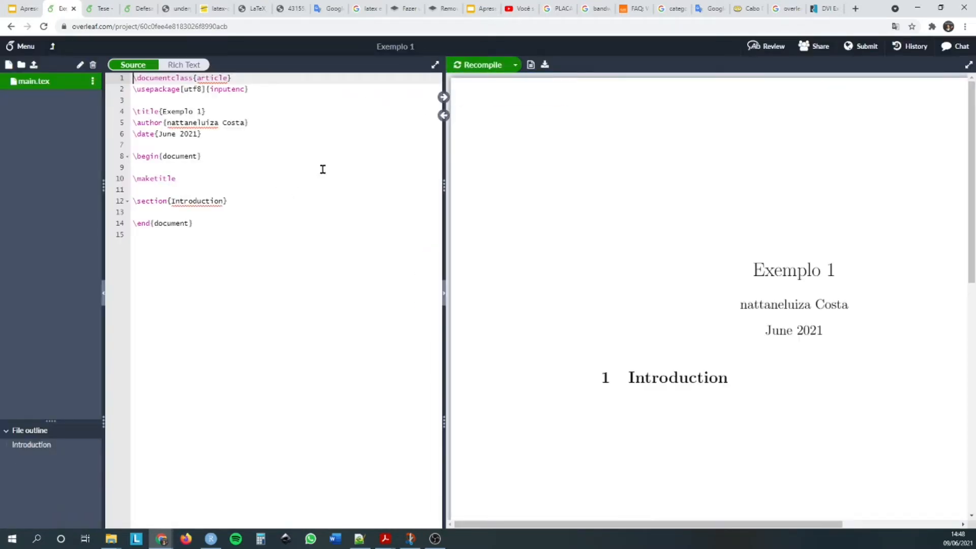
- Inspect the new project's main.tex source and compiled page, and widen the source editor relative to the PDF preview
click(322, 168)
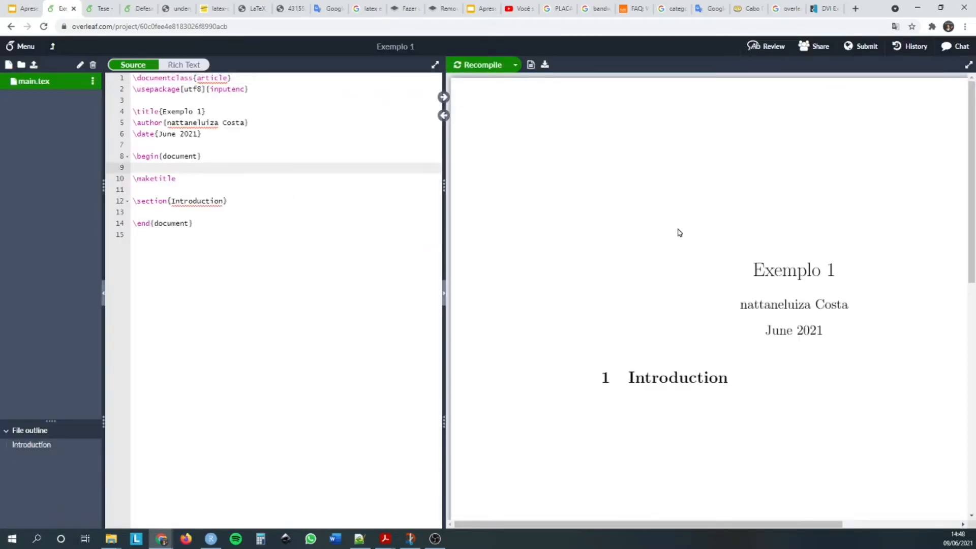
key(ctrl+shift+End)
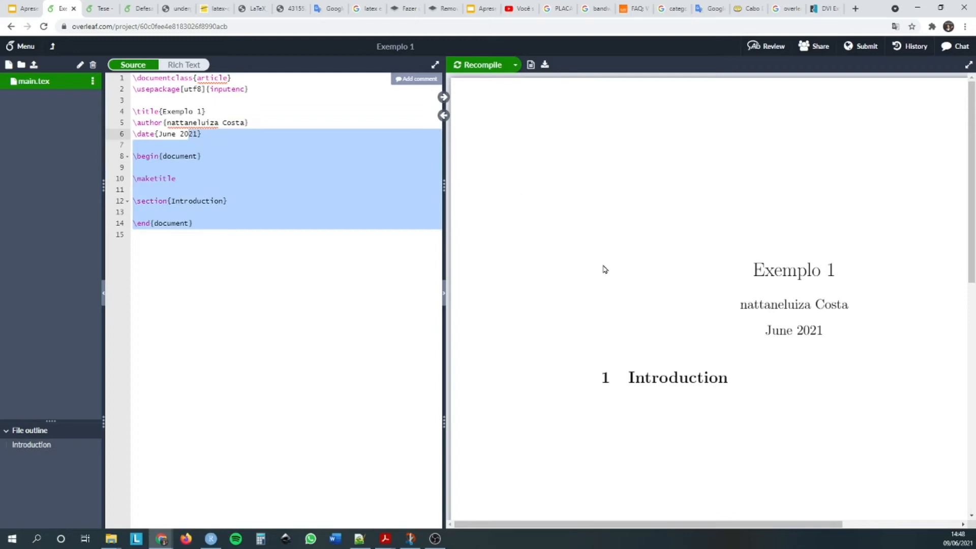
scroll(849, 221, down, 3)
scroll(725, 391, up, 3)
drag(738, 525, 773, 524)
drag(445, 173, 519, 153)
click(312, 176)
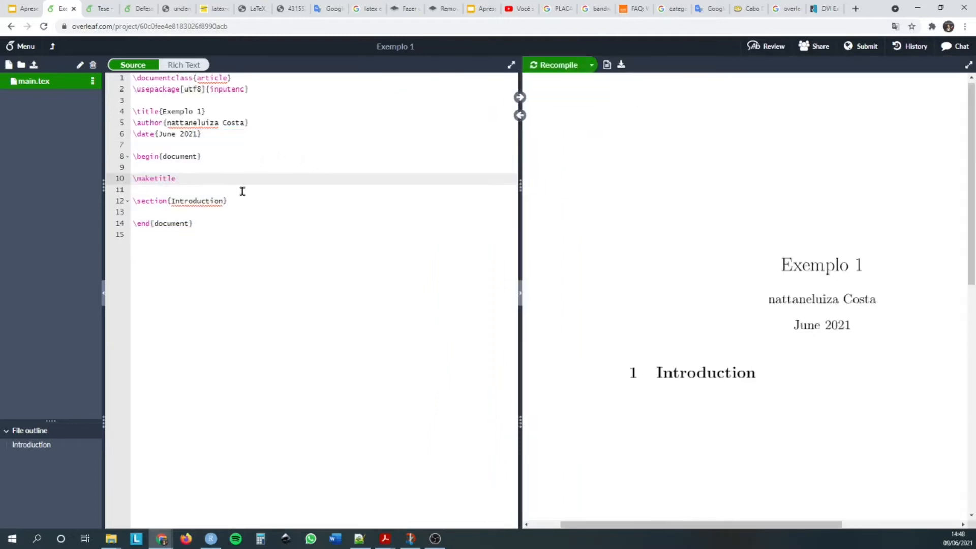
- Check the Exemplo 1 project's word count and close the report
click(25, 46)
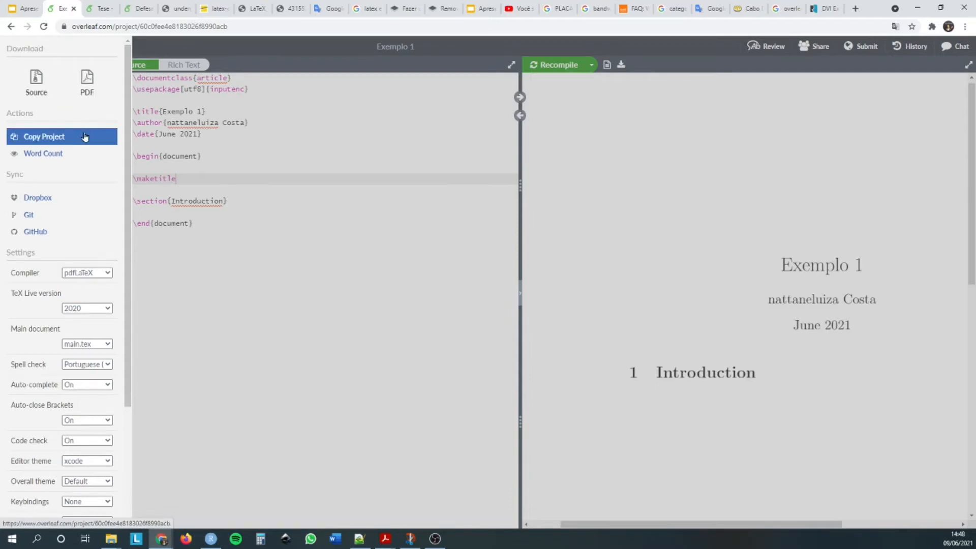
click(52, 159)
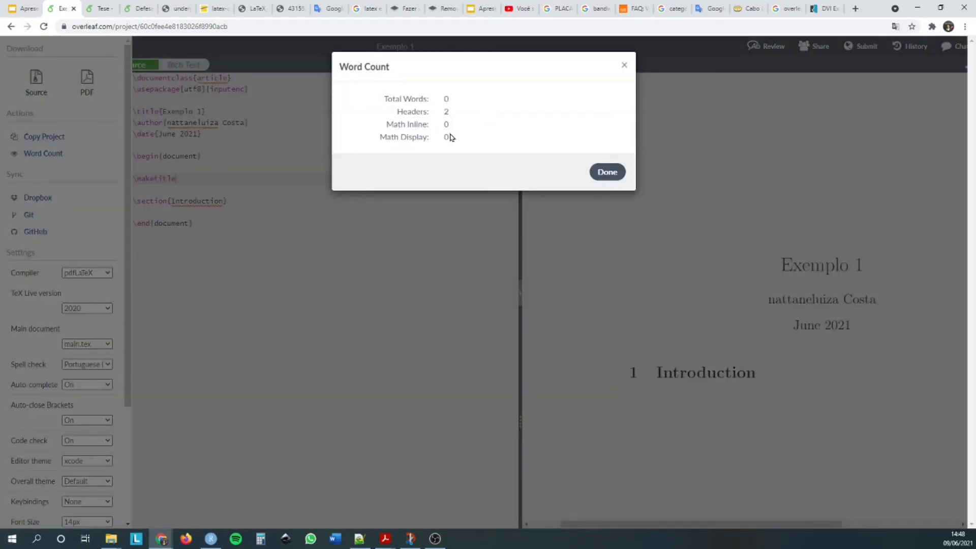
click(623, 66)
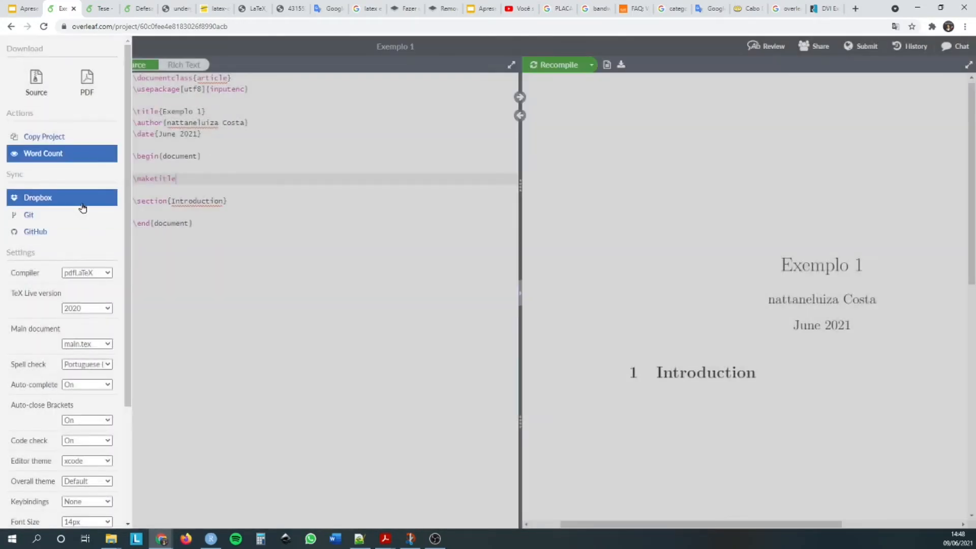
- Examine the project's sync and settings options, including the list of available spell check languages
scroll(82, 201, down, 1)
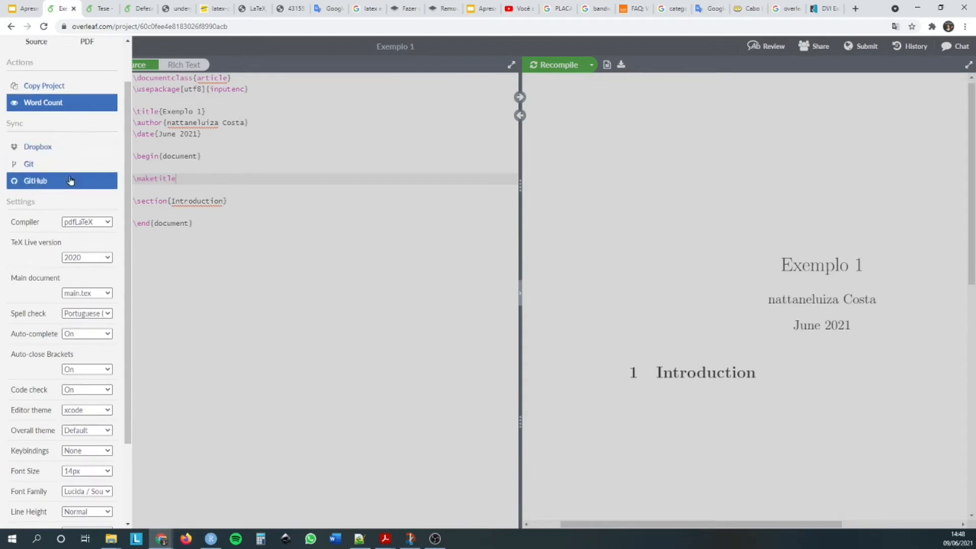
scroll(72, 181, down, 2)
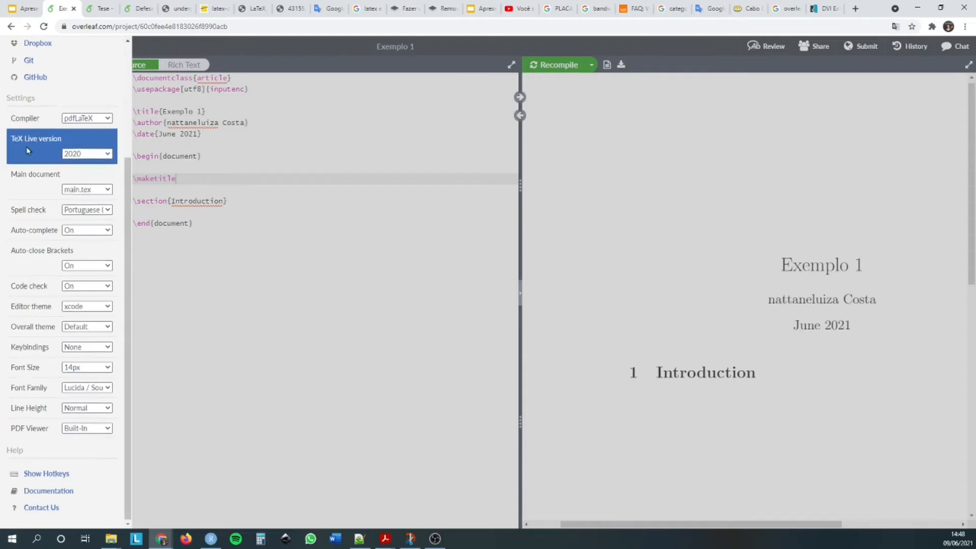
click(88, 212)
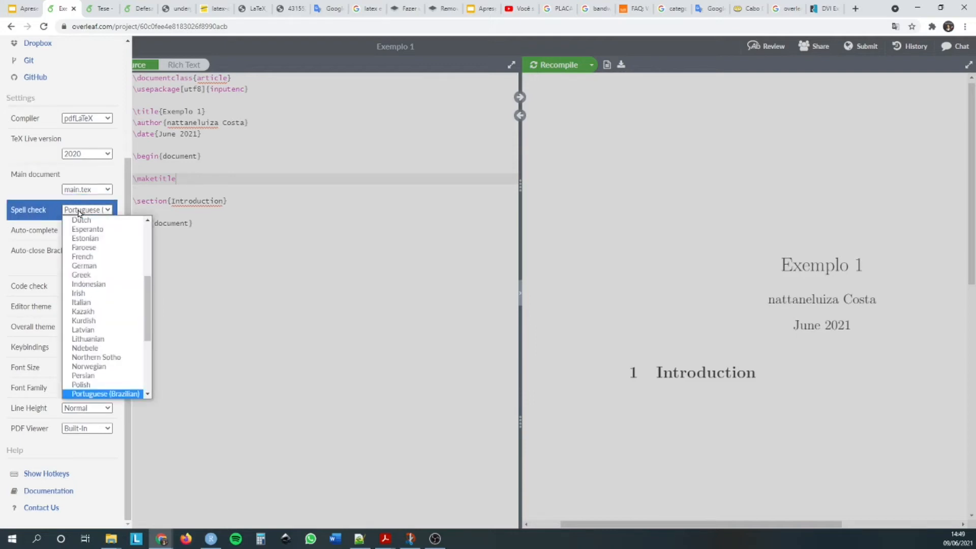
click(79, 213)
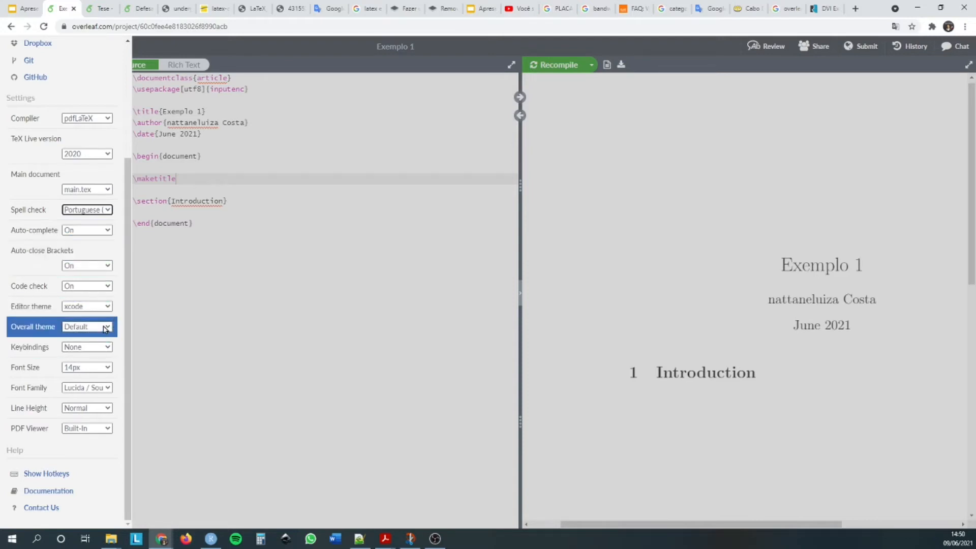
- Try a 20px editor font size and set it to 24px
click(103, 367)
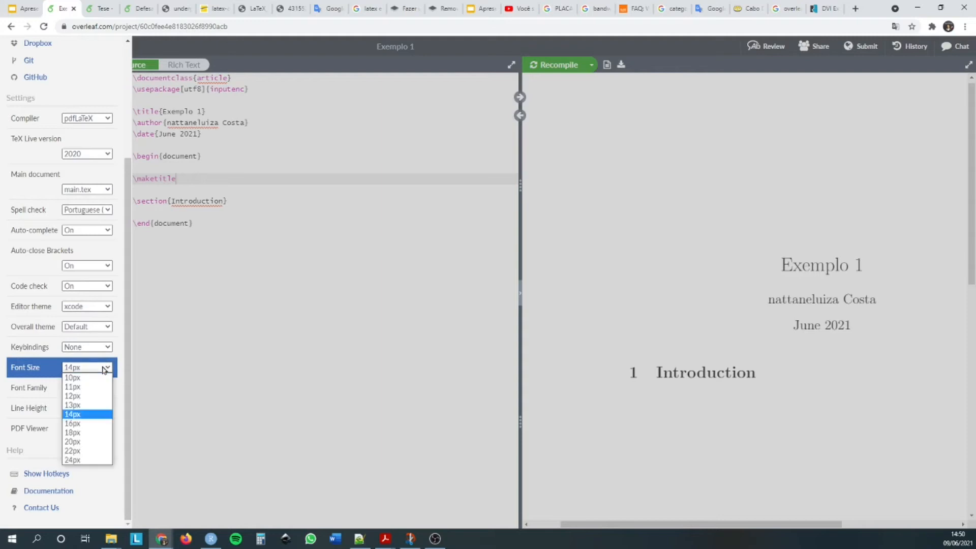
click(84, 442)
click(104, 368)
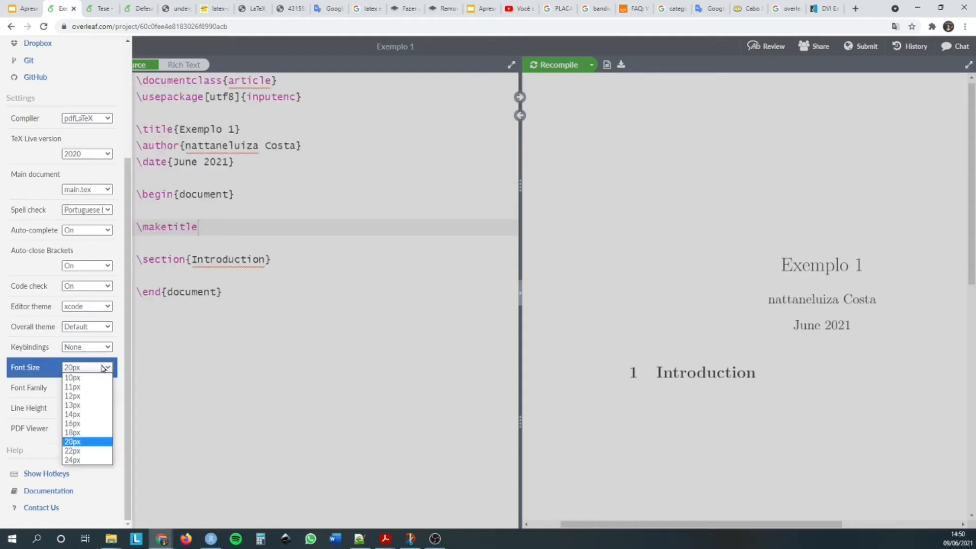
click(84, 460)
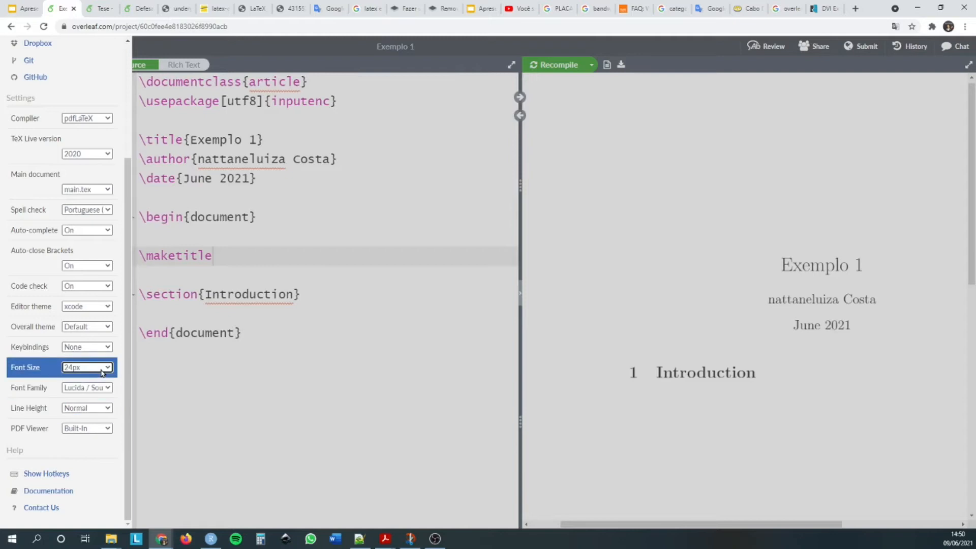
- Try the Monaco / Menlo / Consolas font family in the editor and switch back to Lucida / Source Code Pro
click(96, 390)
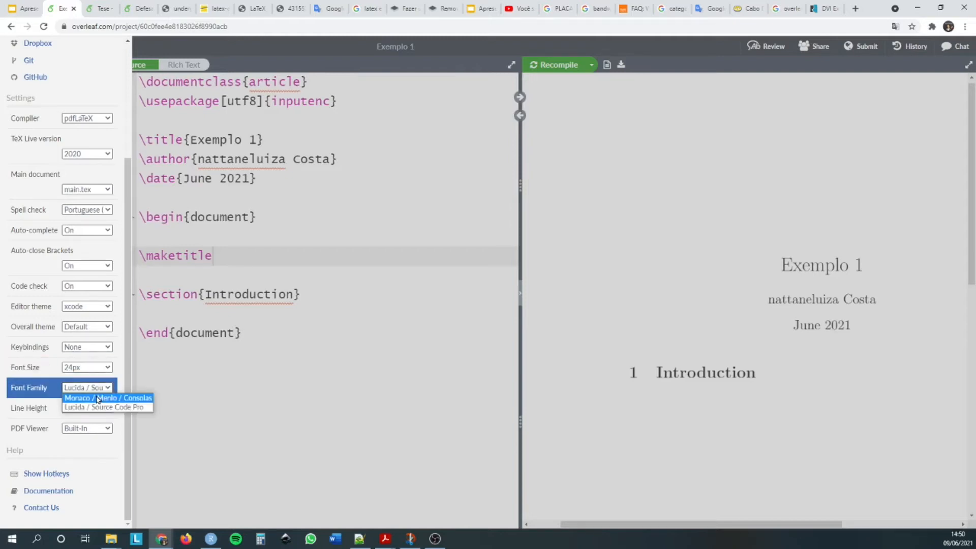
click(99, 400)
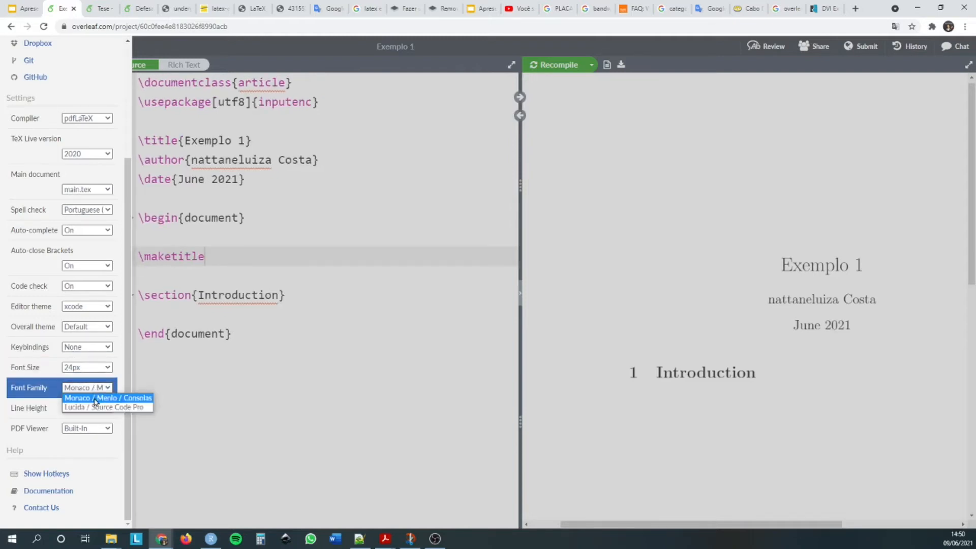
click(96, 387)
click(100, 404)
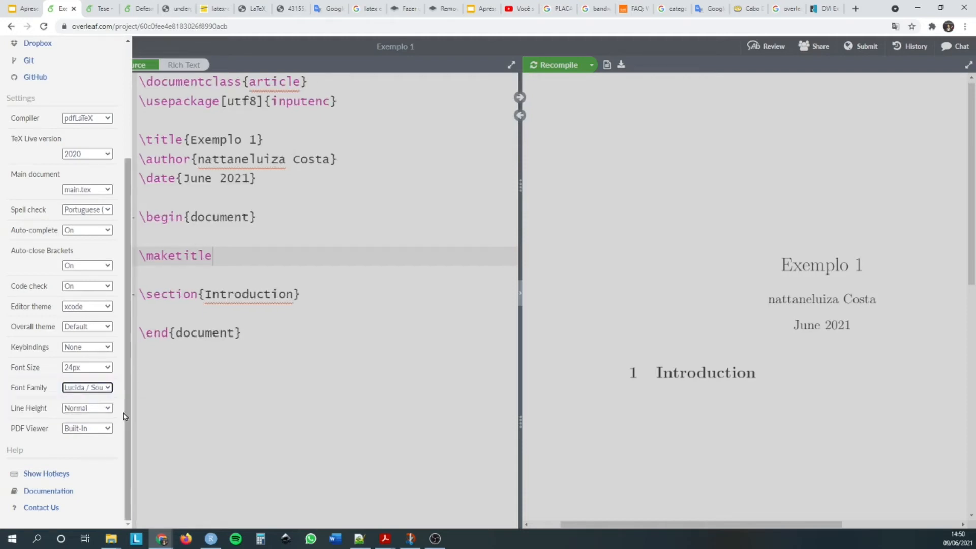
- Try the Wide and Compact line heights in the editor and switch back to Normal
click(75, 409)
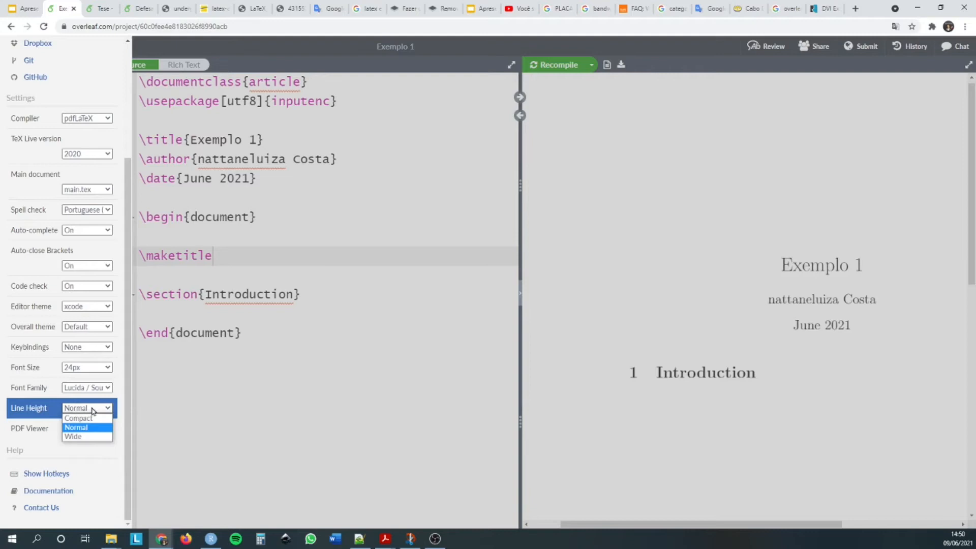
click(87, 436)
click(98, 407)
click(97, 418)
click(97, 413)
click(98, 421)
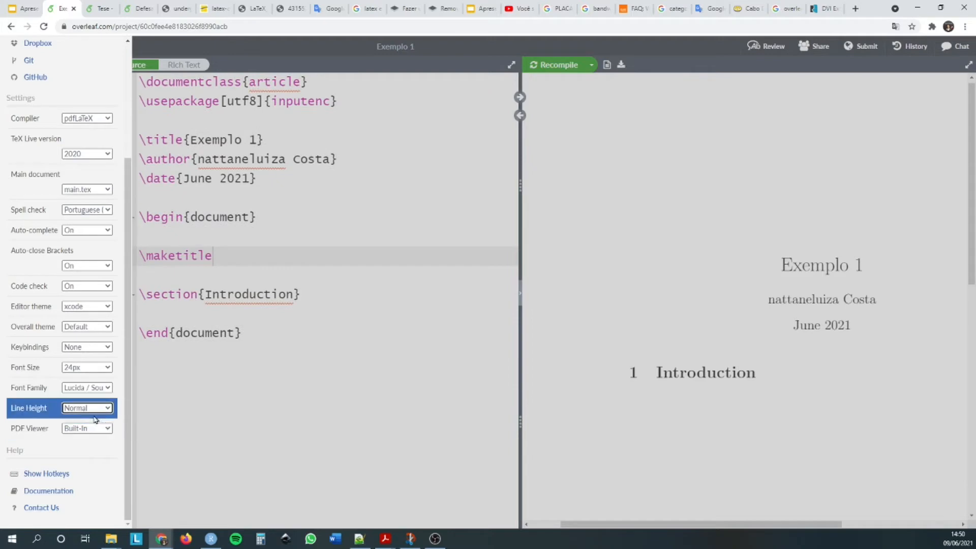
- Try the Light overall theme and switch back to Default
click(91, 331)
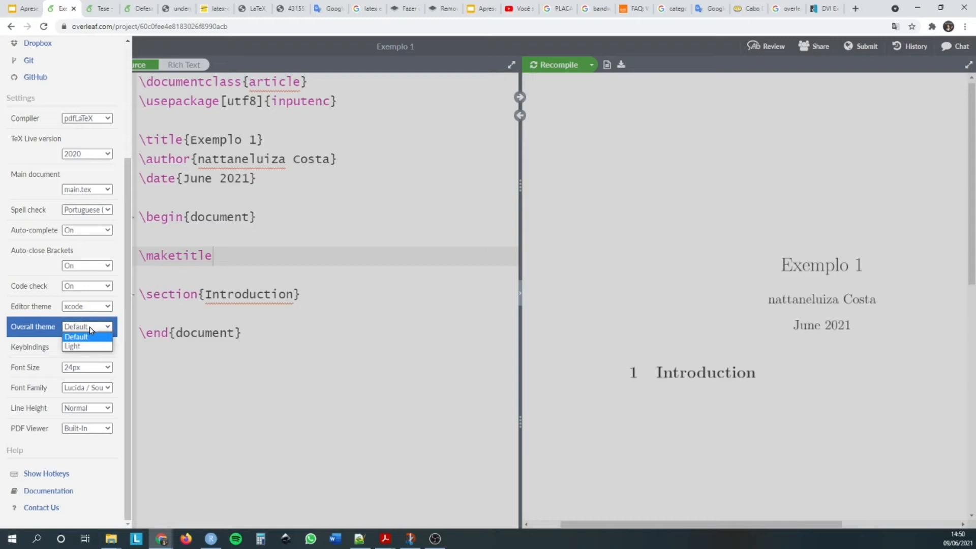
click(88, 346)
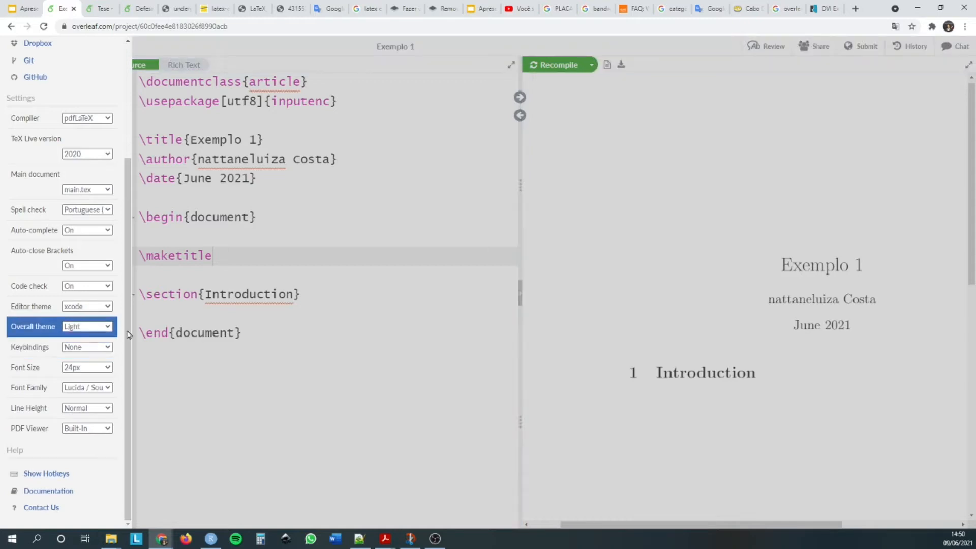
click(92, 328)
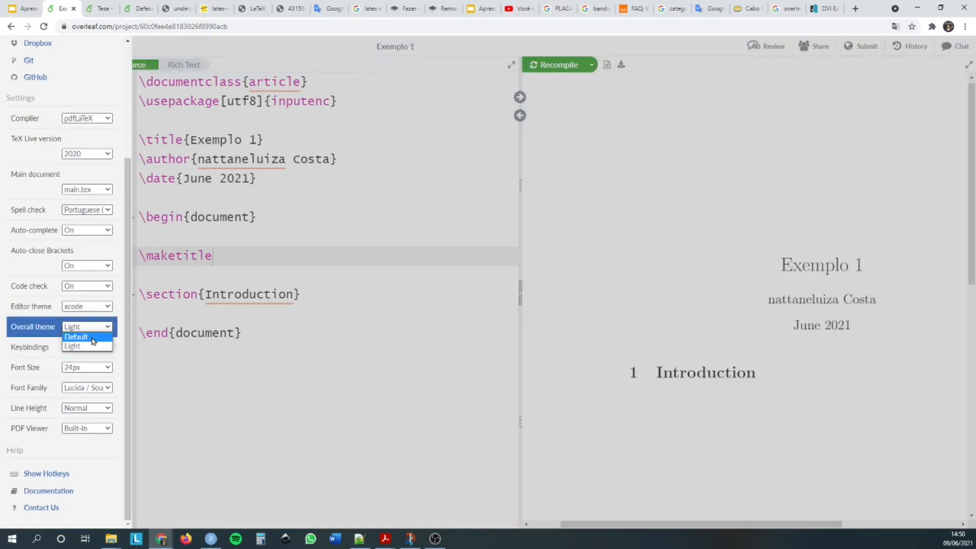
click(94, 336)
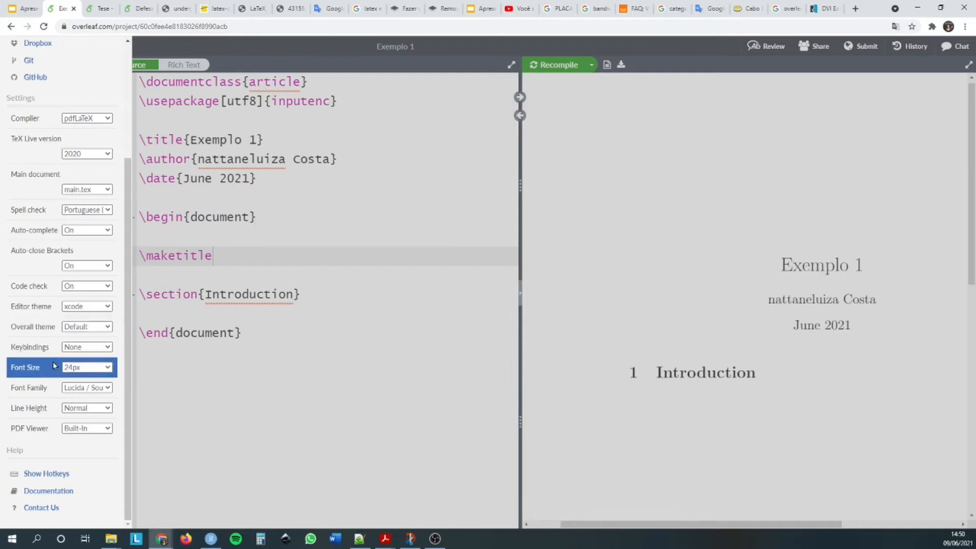
- Review the hotkeys list, including the find, undo and compile shortcuts, and close it
click(45, 477)
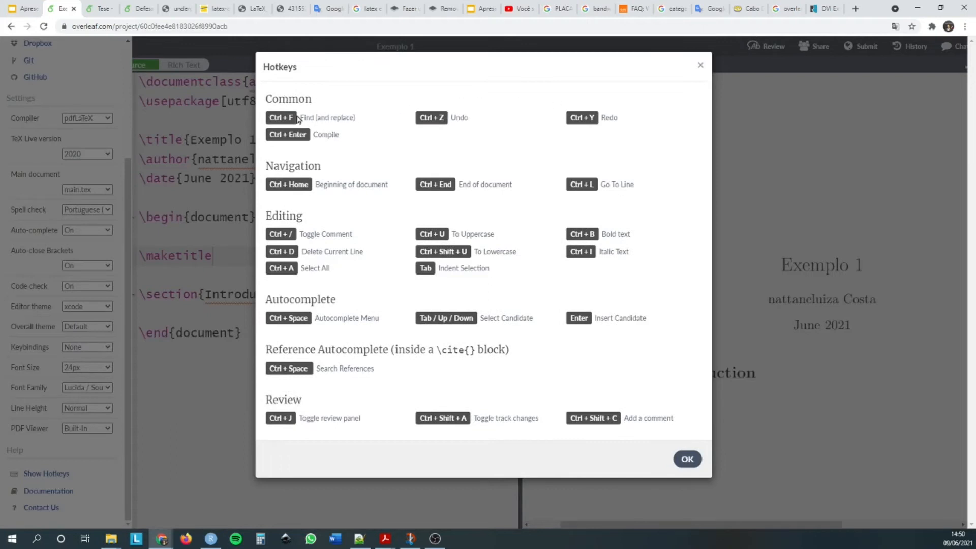
drag(305, 118, 364, 125)
drag(450, 118, 466, 118)
drag(313, 135, 347, 137)
click(688, 459)
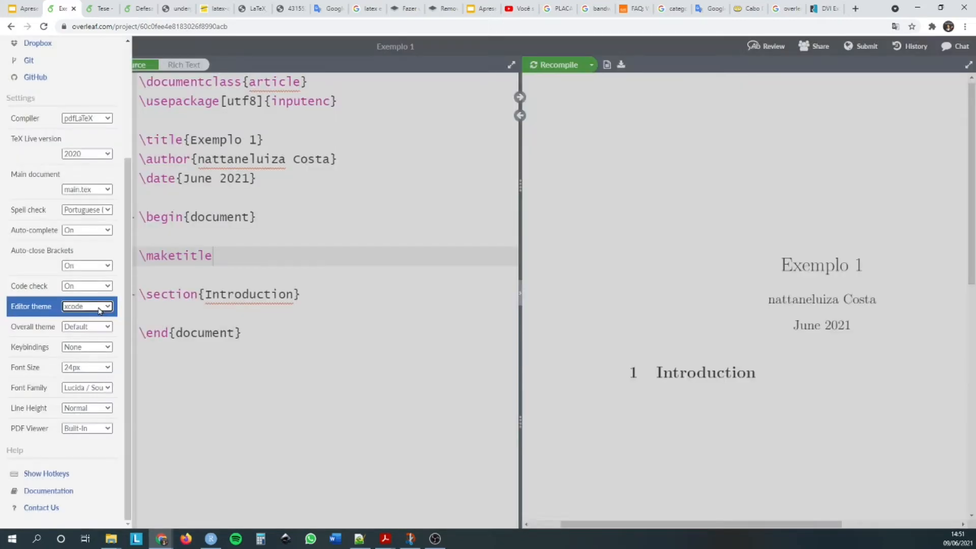
- Try the ambiance, chaos and chrome editor themes one after another
click(100, 309)
click(34, 305)
click(65, 306)
scroll(93, 337, up, 4)
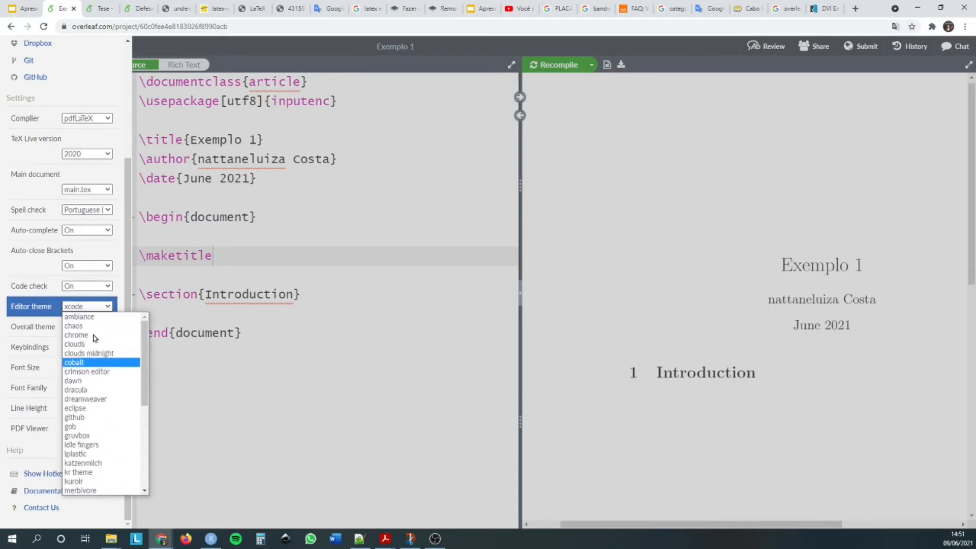
click(91, 317)
click(95, 309)
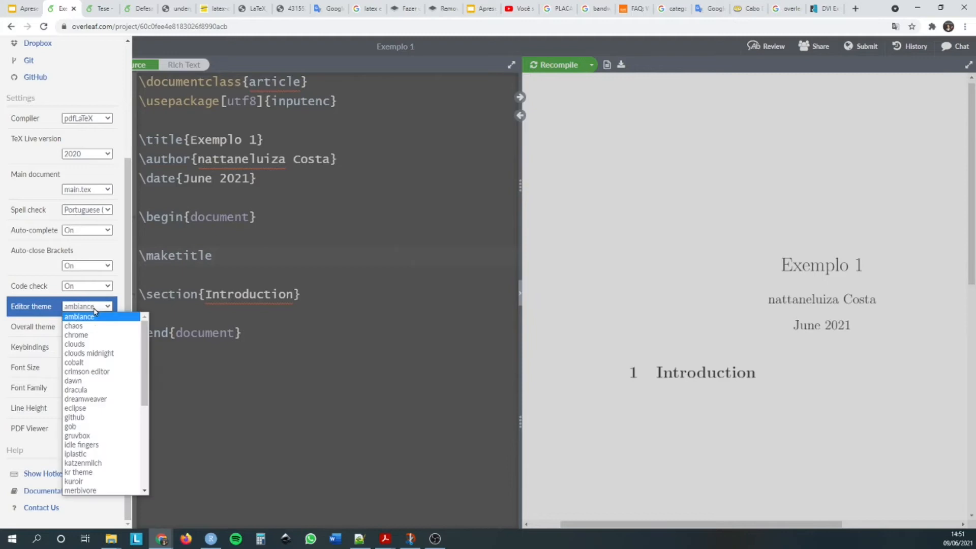
click(95, 326)
click(100, 307)
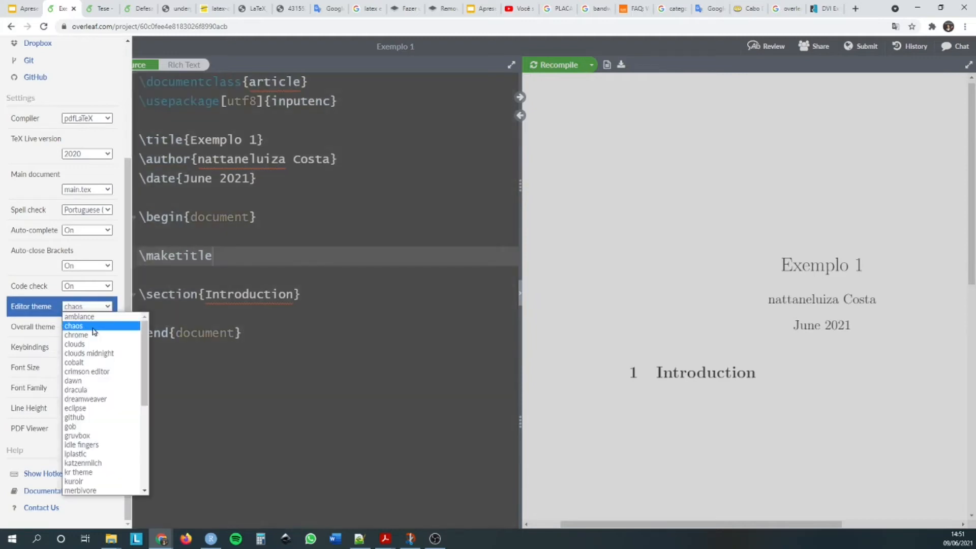
click(94, 335)
- Try the clouds, clouds midnight, crimson editor and eclipse editor themes one after another
click(94, 307)
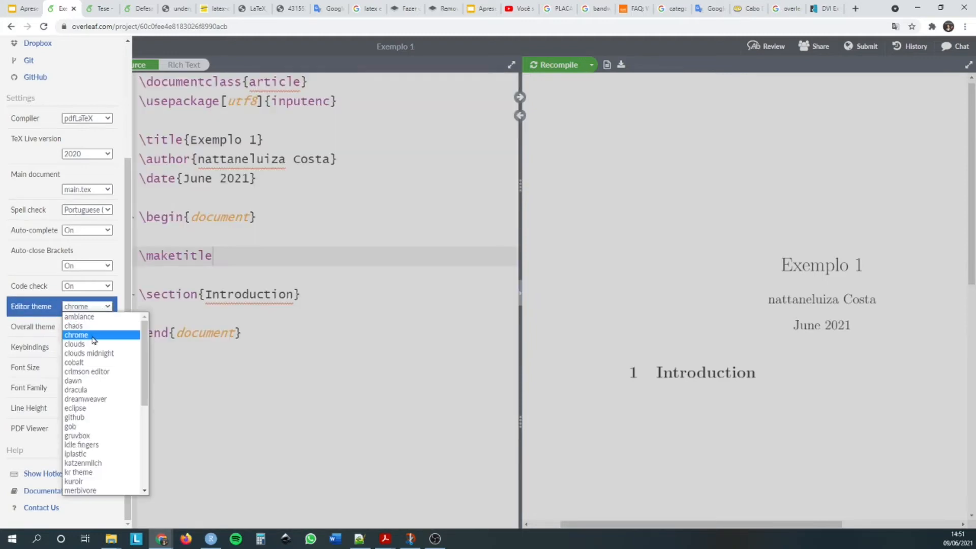
click(94, 344)
click(97, 307)
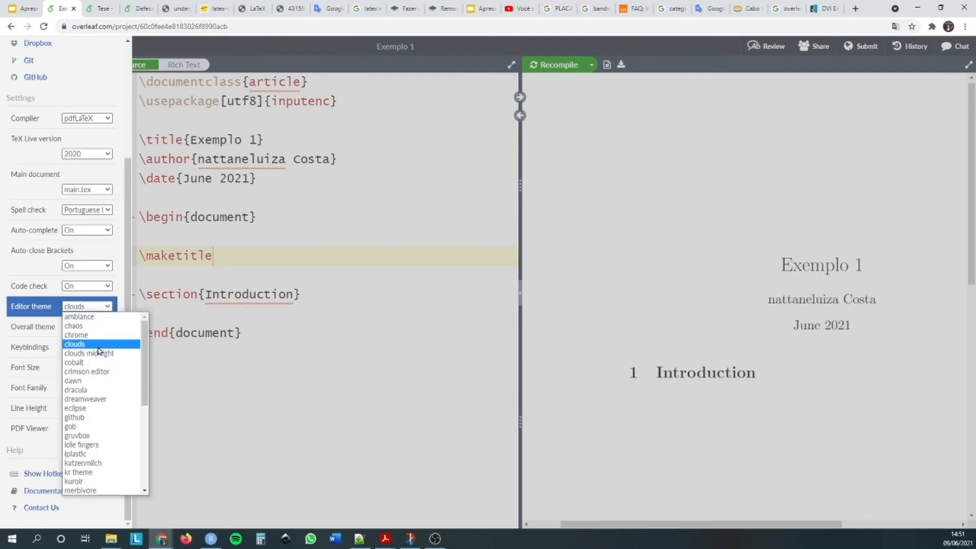
click(98, 353)
click(96, 307)
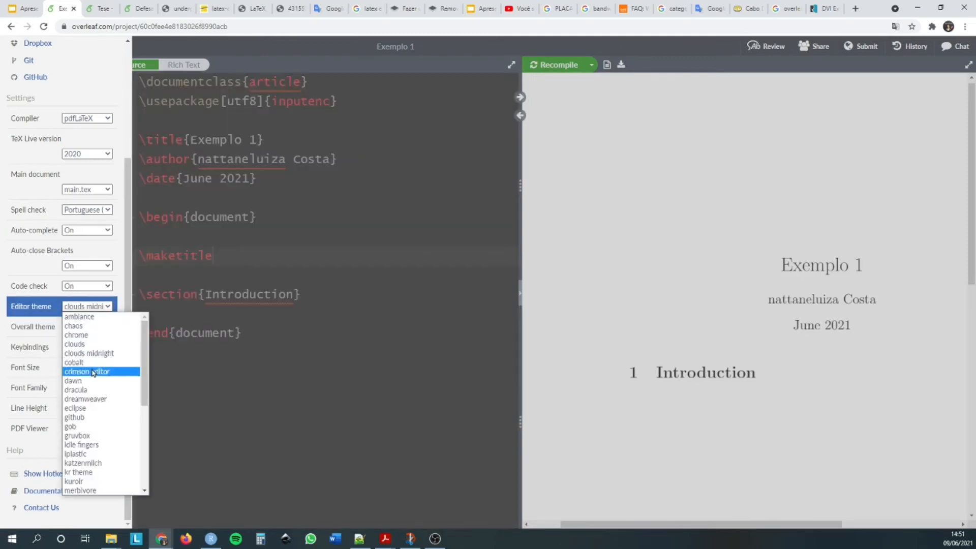
click(93, 372)
click(97, 307)
click(111, 402)
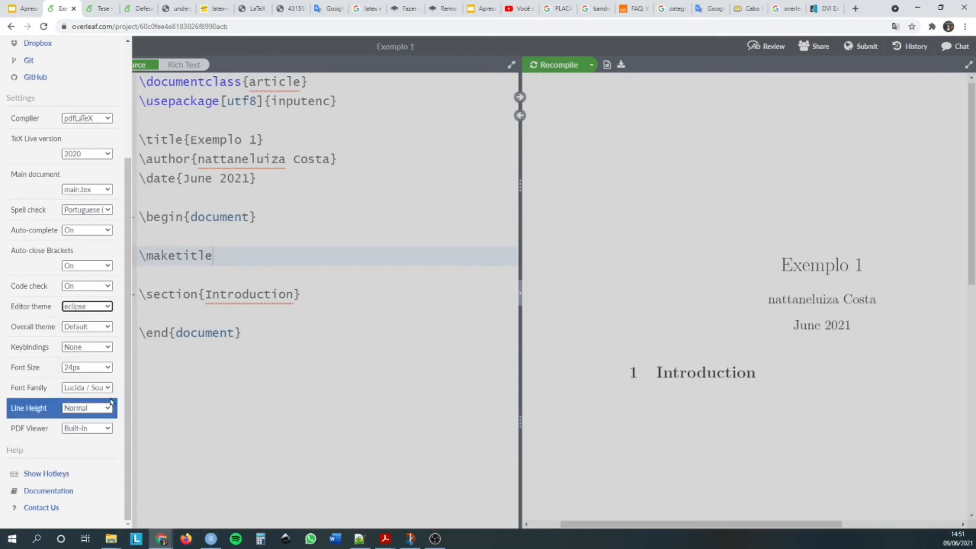
- Try the mono industrial and gob editor themes and return to the source code
click(97, 306)
scroll(105, 429, down, 3)
click(102, 408)
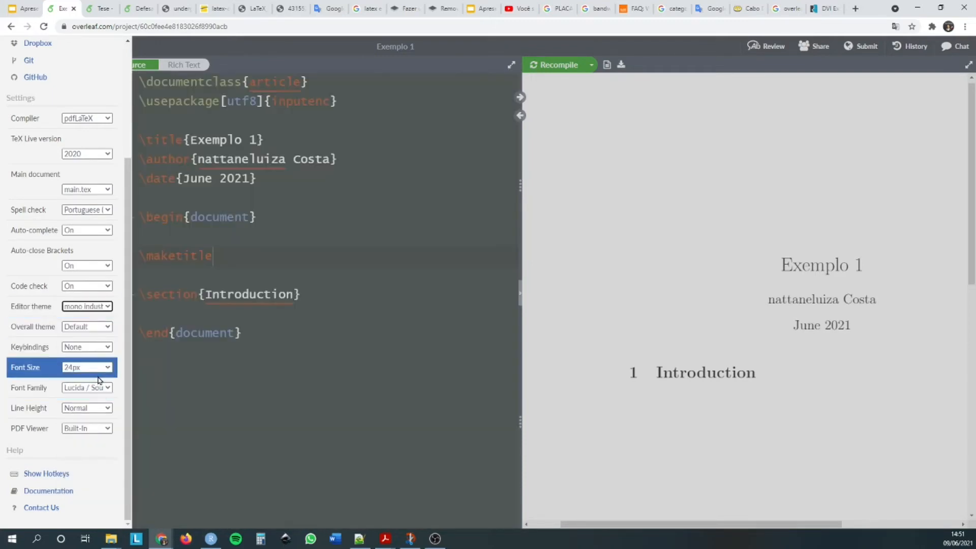
click(106, 310)
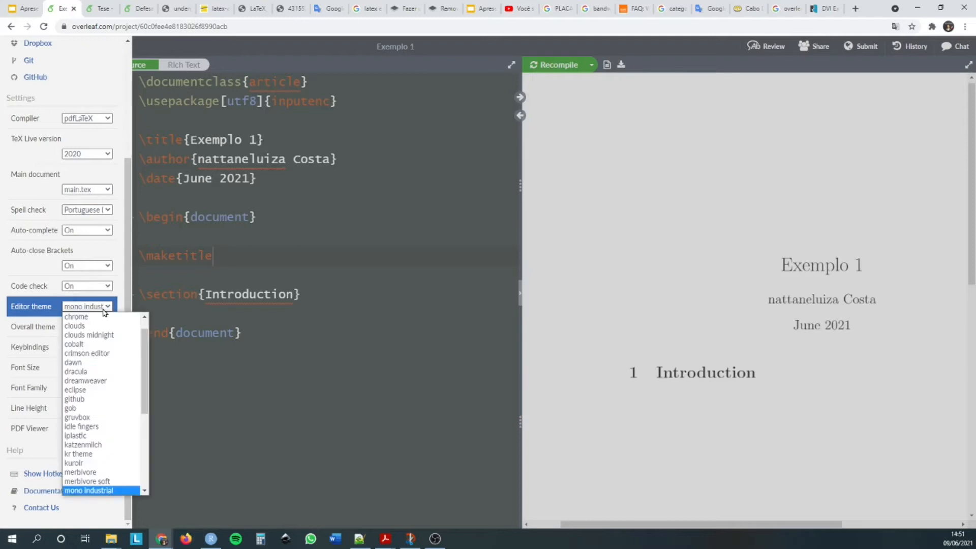
click(108, 394)
click(342, 322)
click(303, 272)
- Reopen the project settings and try the merbivore soft and terminal editor themes
click(20, 46)
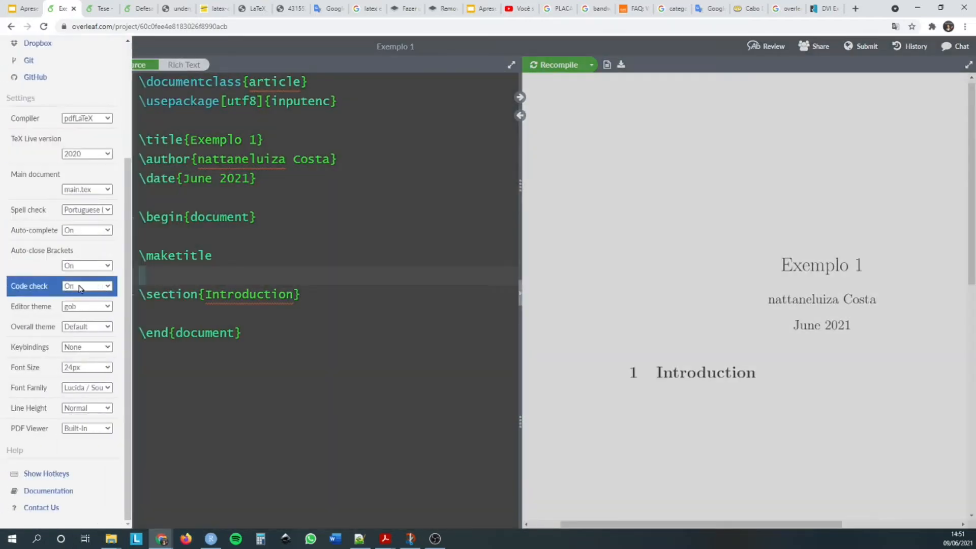
click(87, 306)
scroll(122, 403, down, 4)
click(116, 404)
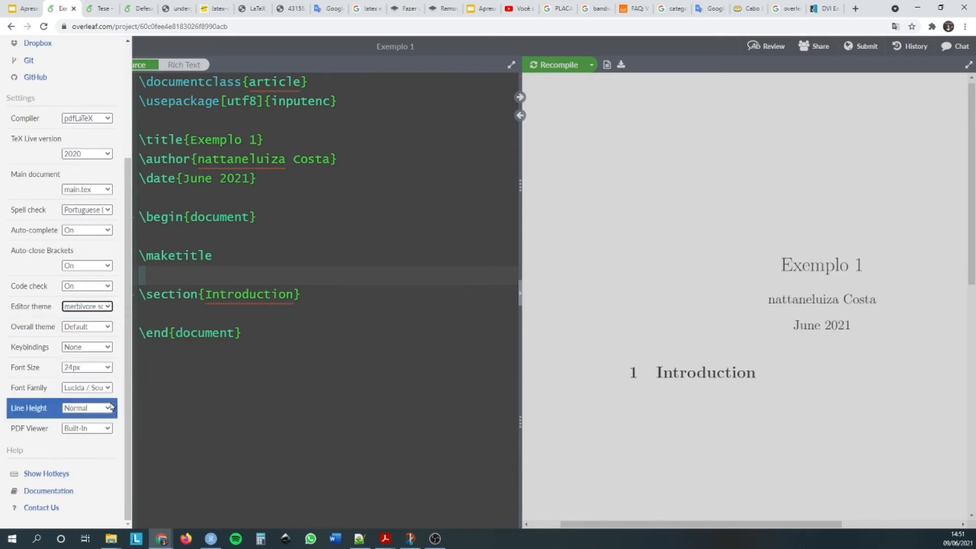
click(87, 306)
scroll(101, 411, down, 4)
click(104, 413)
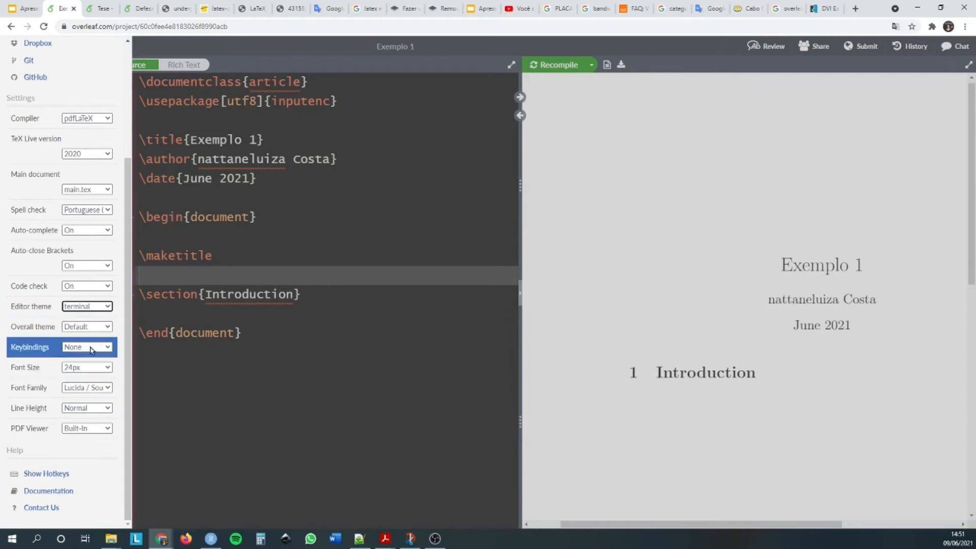
- Set the editor theme to overleaf and return to the source code
click(96, 309)
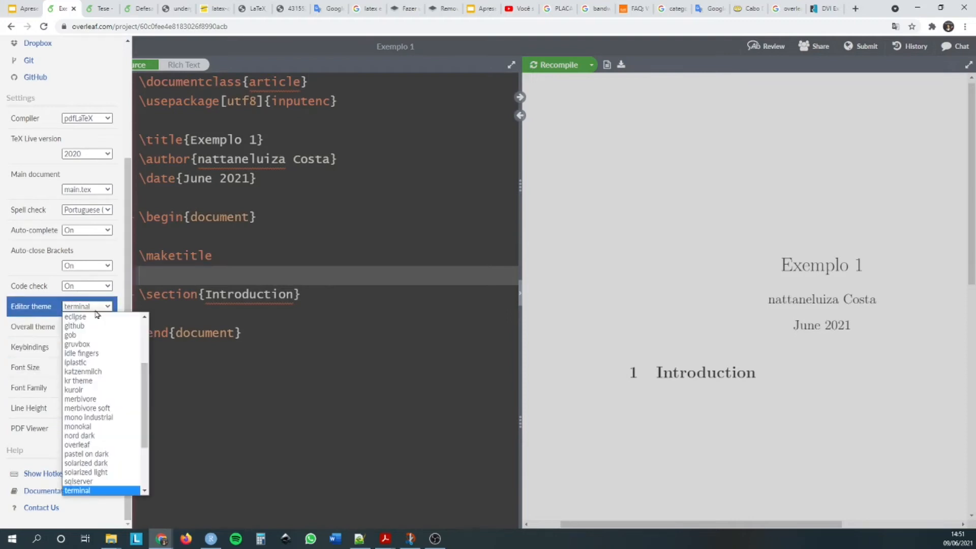
click(101, 445)
click(316, 283)
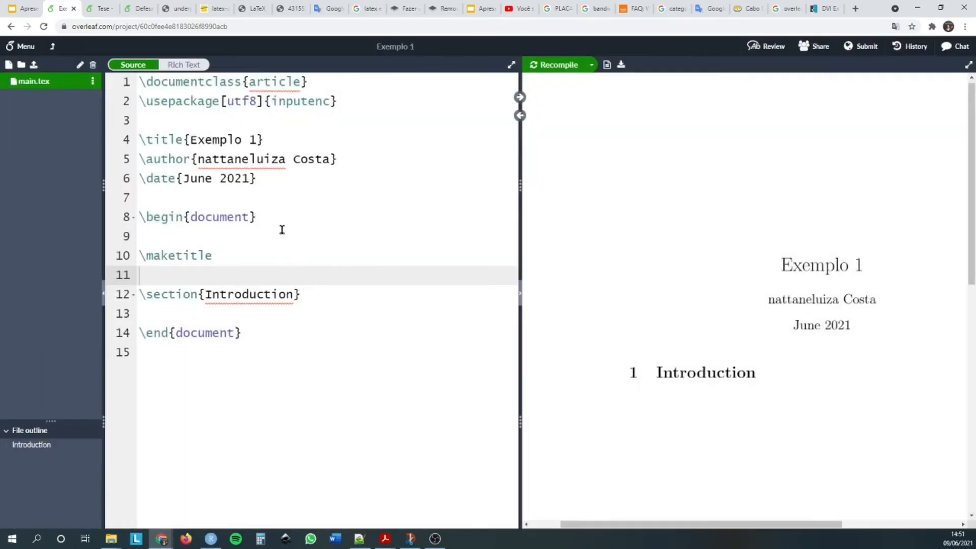
- Highlight the \documentclass command and its article argument, and look over the compiled page
click(330, 159)
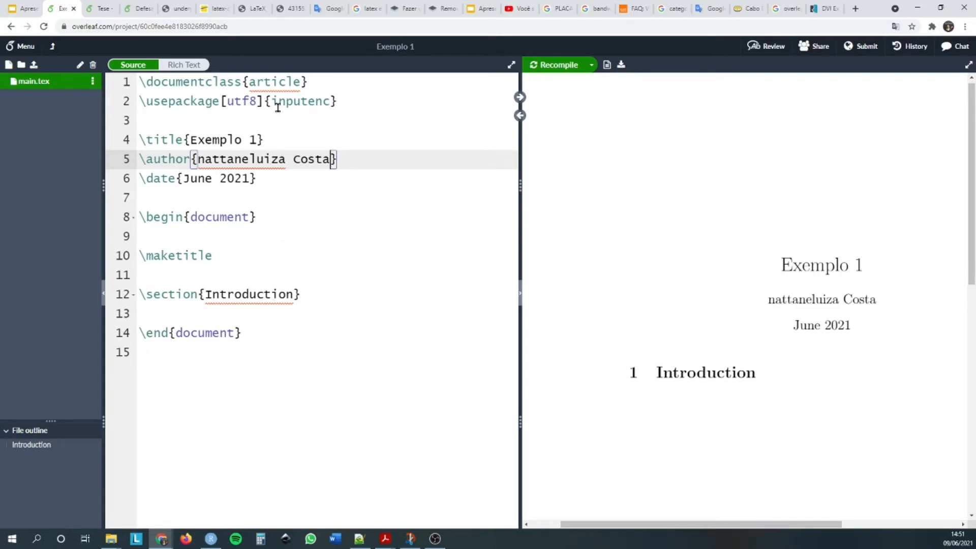
drag(140, 82, 238, 84)
click(143, 83)
drag(143, 83, 237, 83)
double_click(268, 77)
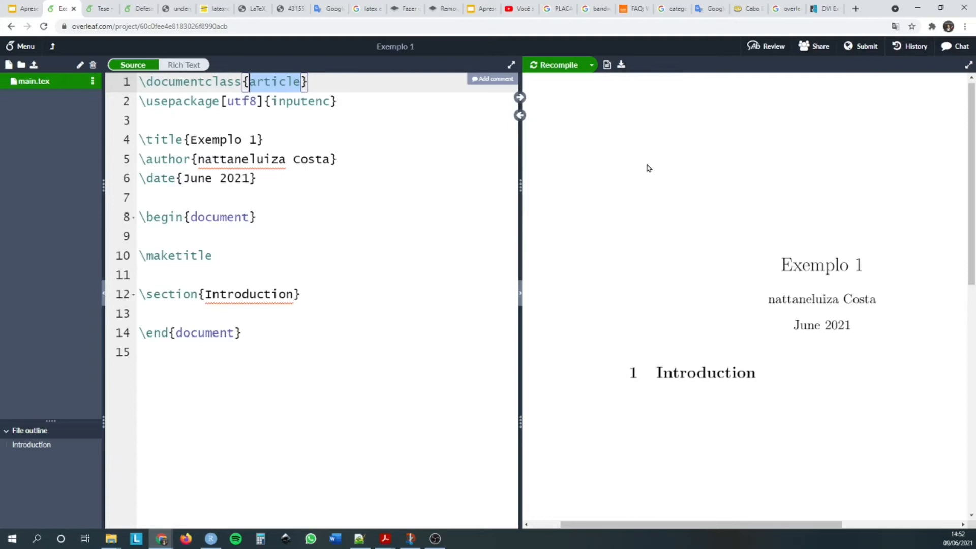
scroll(651, 214, down, 10)
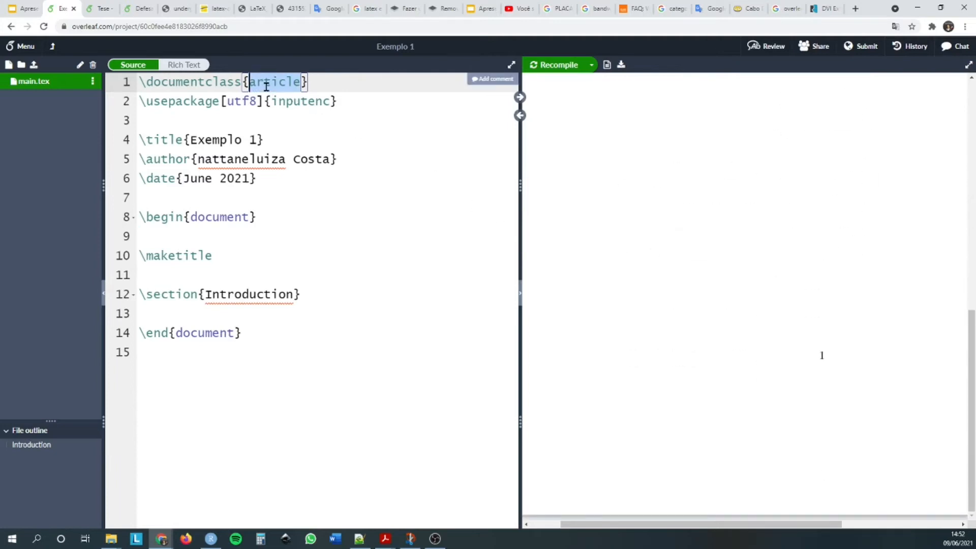
- Highlight the \usepackage[utf8]{inputenc} line and its inputenc package name
click(141, 101)
drag(144, 101, 336, 102)
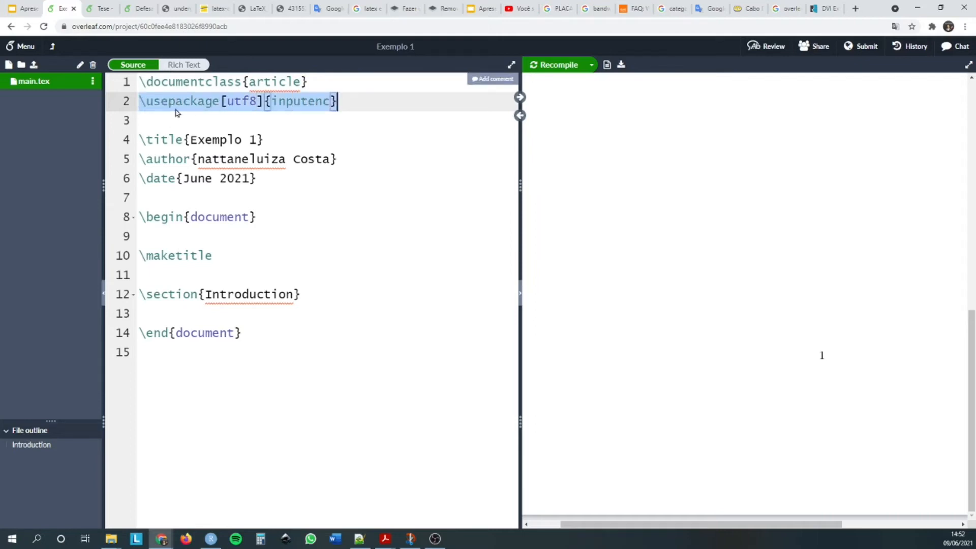
double_click(288, 100)
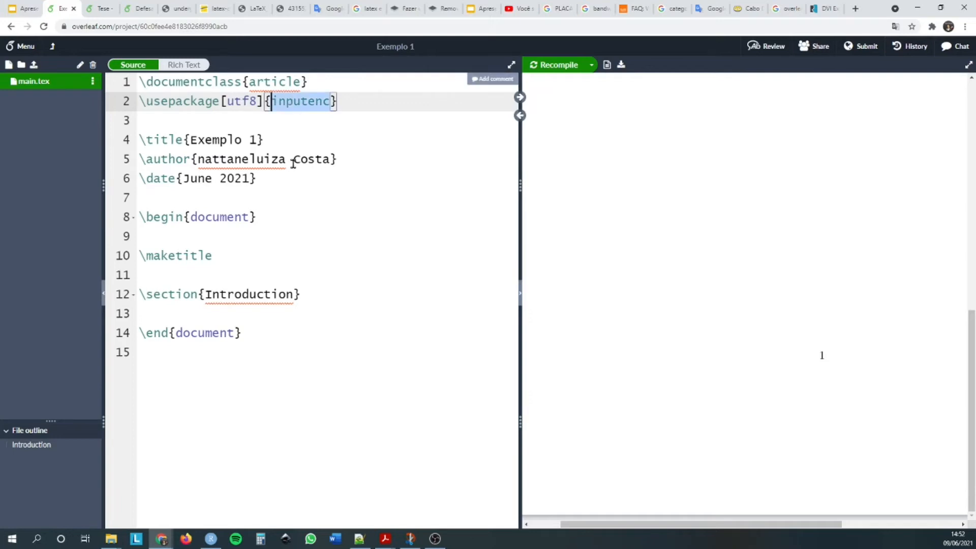
click(345, 100)
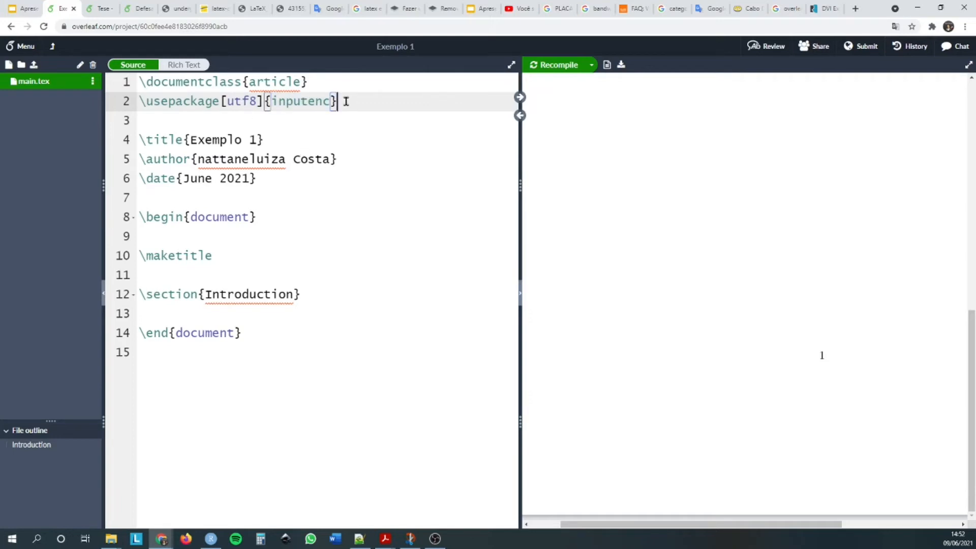
- Replace the document title in the \title command with "Meu primeiro documento em Latex"
double_click(165, 140)
click(153, 140)
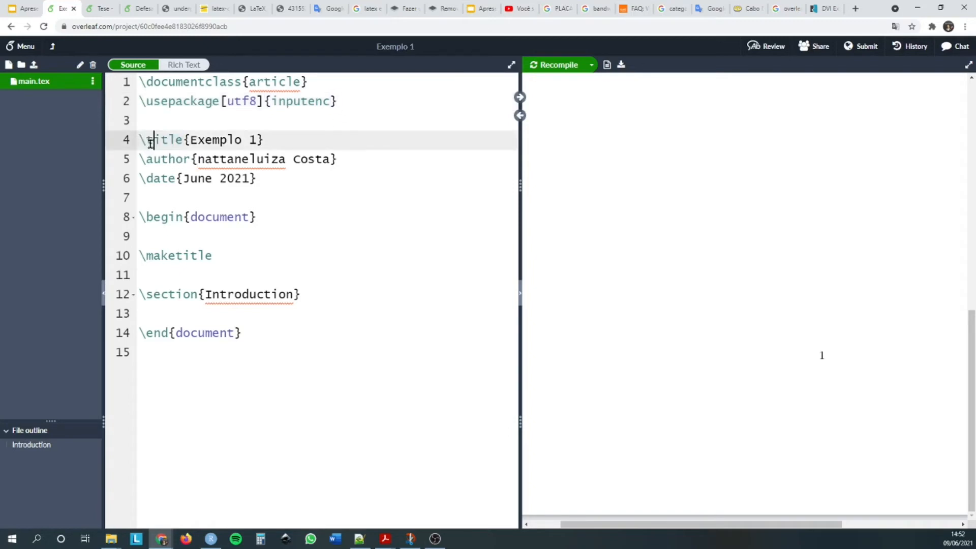
scroll(762, 239, up, 10)
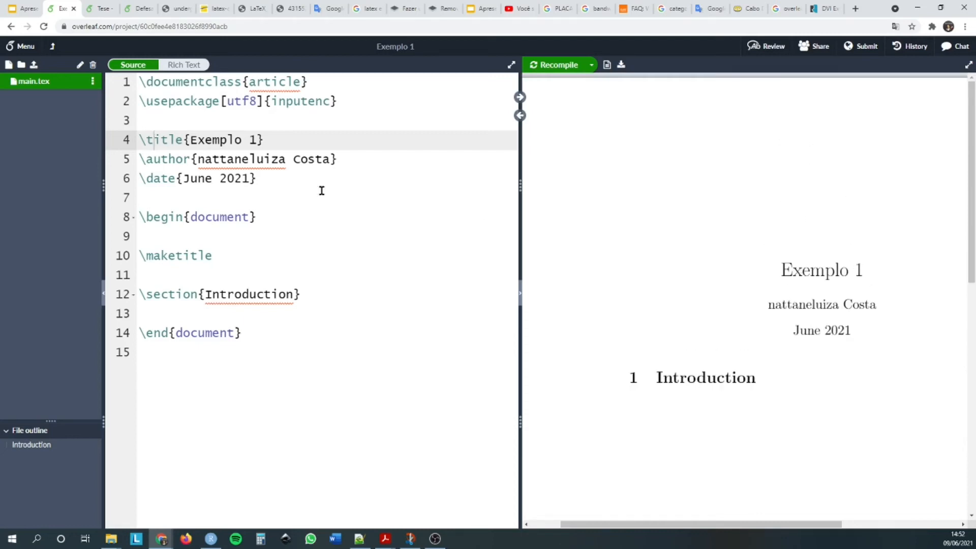
double_click(232, 141)
key(BackSpace)
key(Delete)
key(Delete)
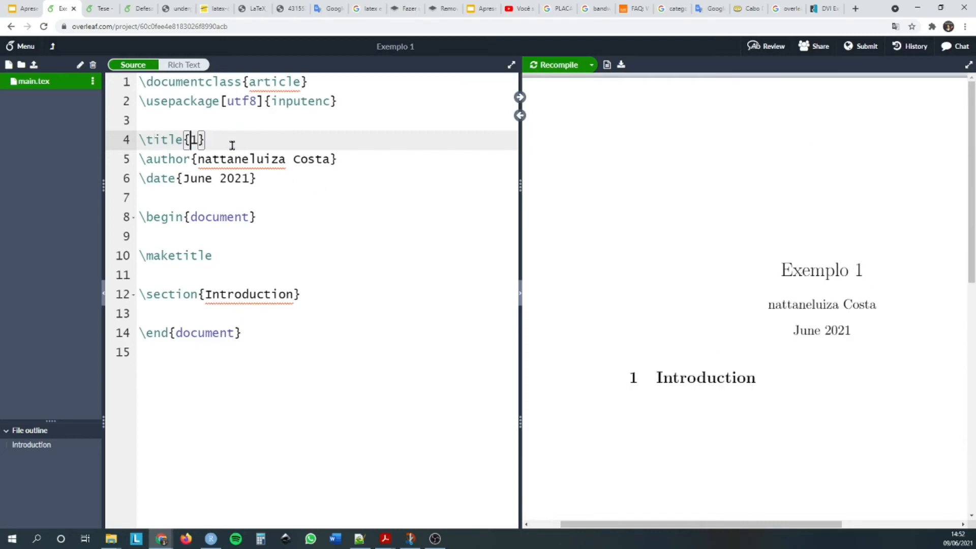
text(Meu primeiro)
text( documento em L)
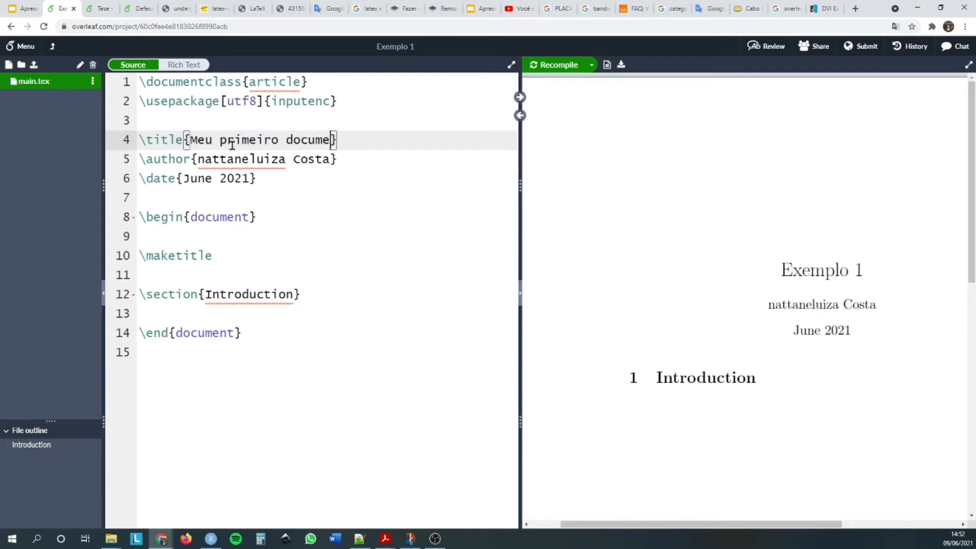
text(atex)
- Replace the author in the \author command with the author's full name
click(248, 159)
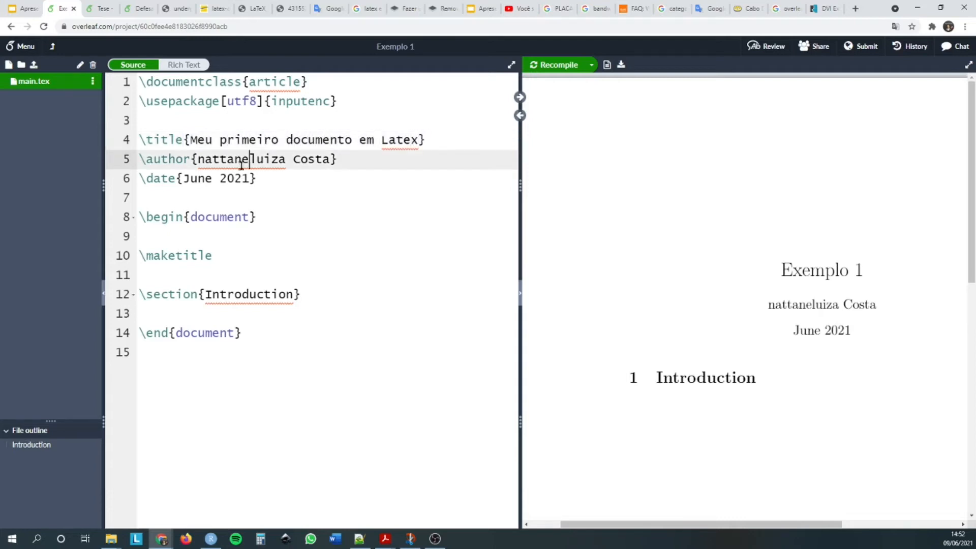
drag(198, 160, 326, 162)
key(BackSpace)
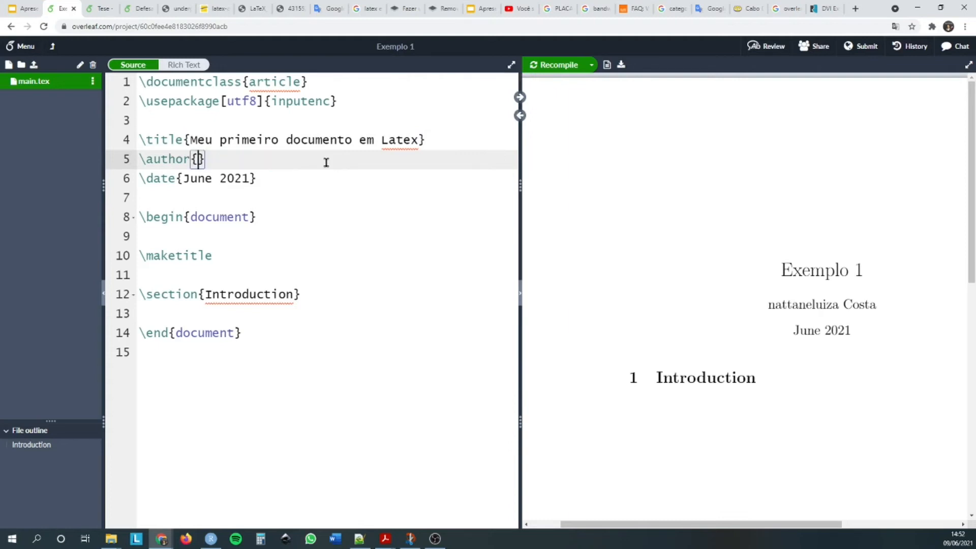
text(Nattane Lu)
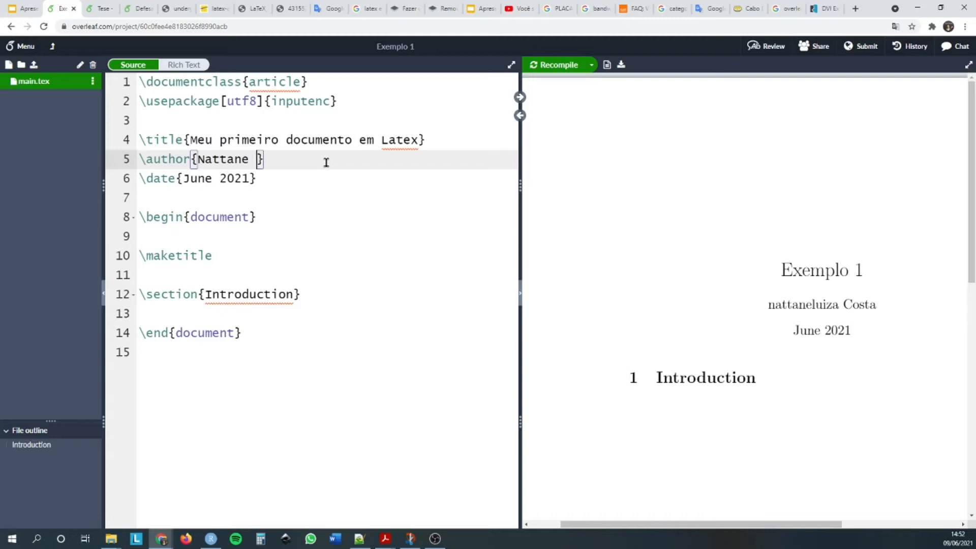
text(íza da Co)
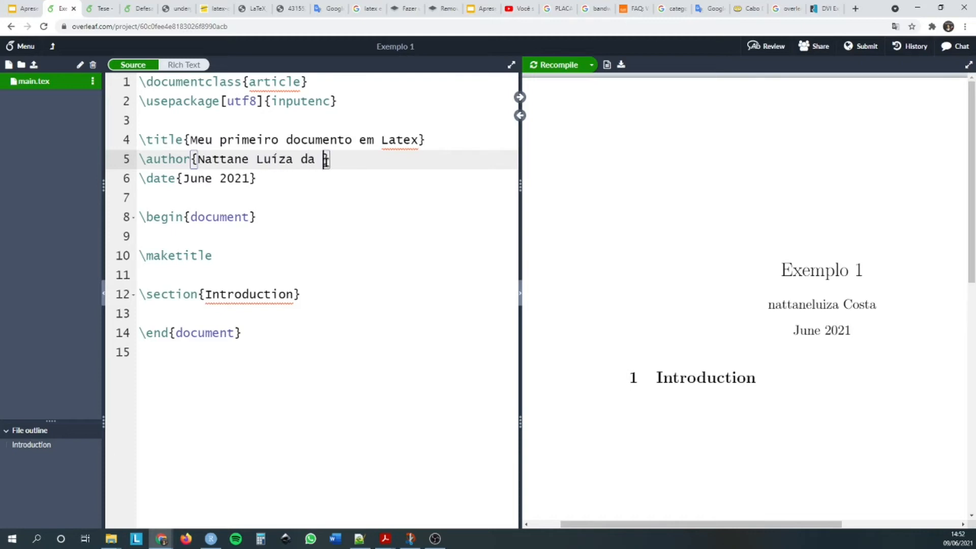
text(sta)
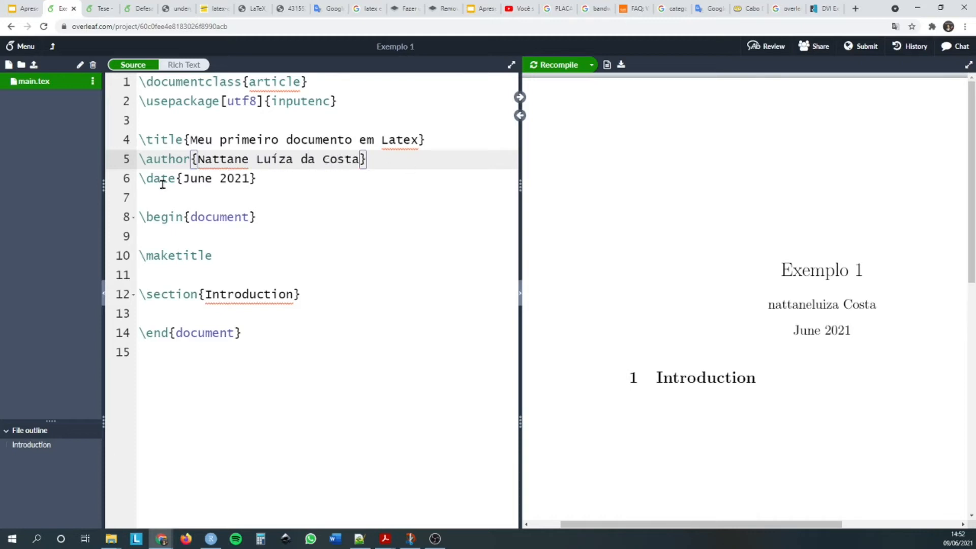
- Replace the date in the \date command with \today and highlight the new command and its line
double_click(169, 180)
click(188, 179)
drag(184, 179, 250, 184)
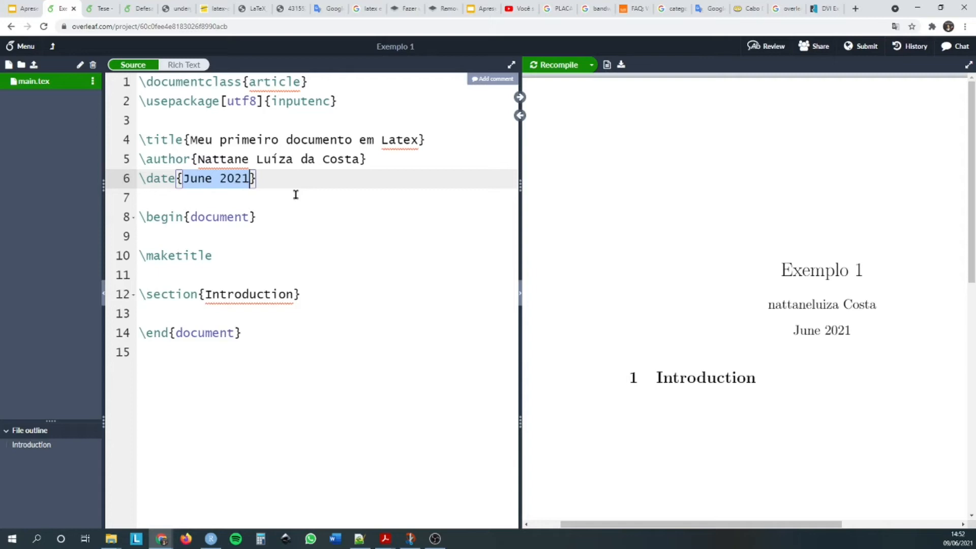
text(\date{\today)
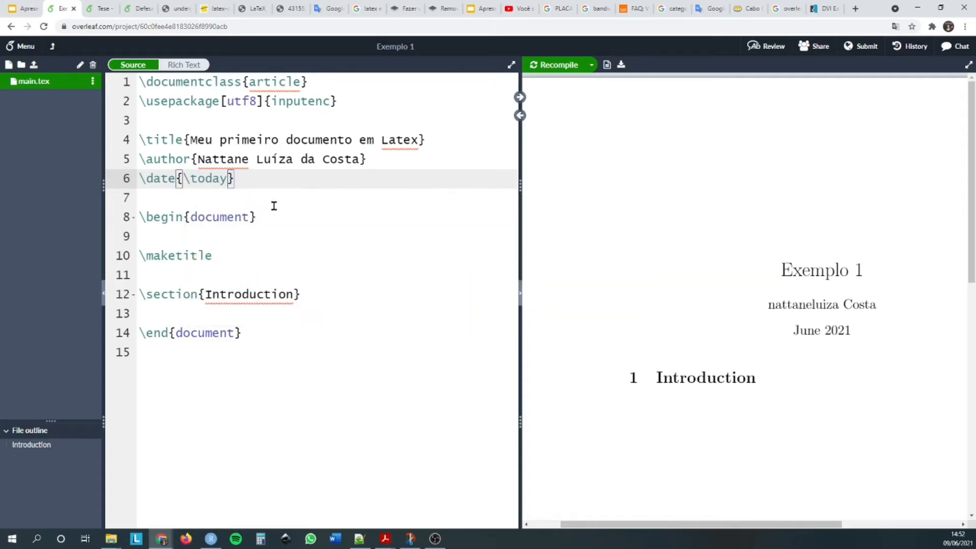
drag(229, 179, 185, 179)
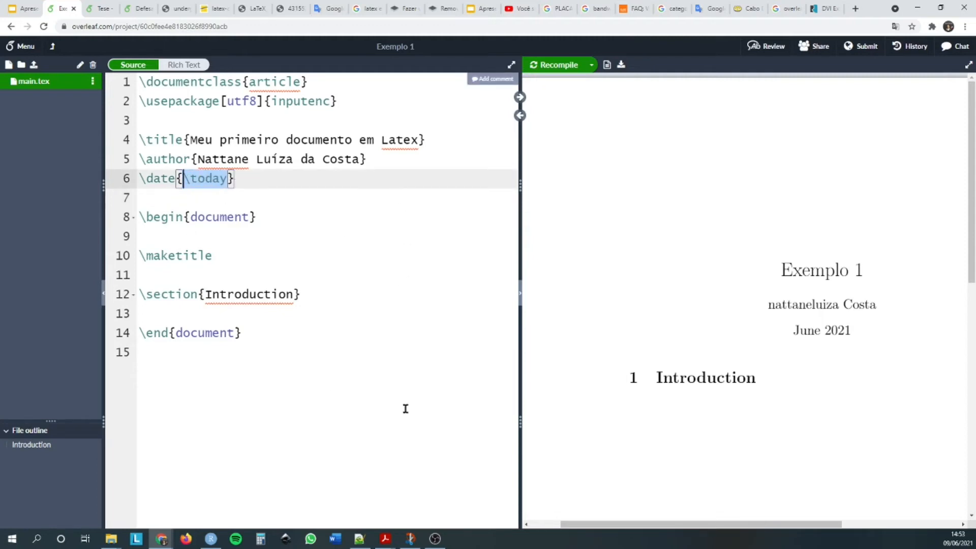
click(334, 283)
drag(265, 179, 145, 183)
click(290, 214)
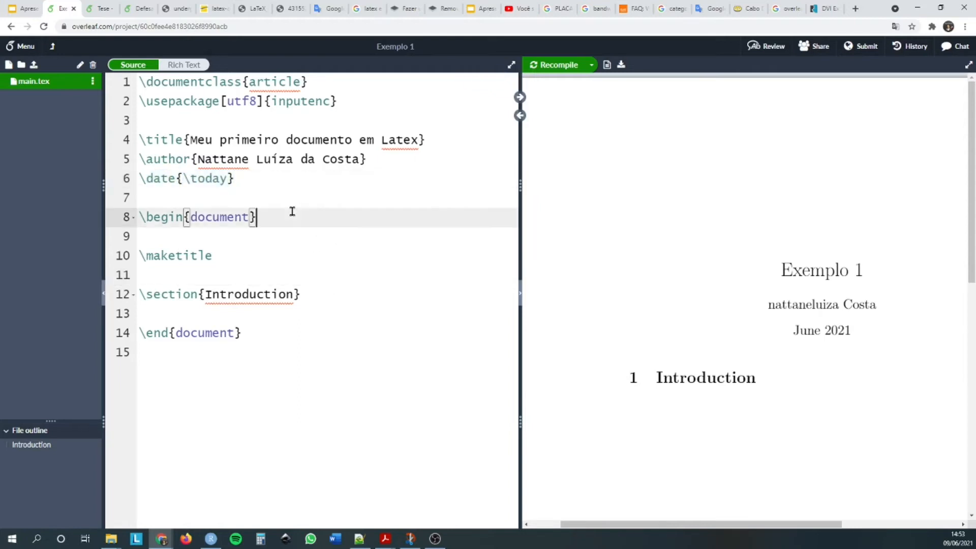
- Highlight the \begin{document} and \end{document} commands and the body lines between them
drag(143, 219, 265, 218)
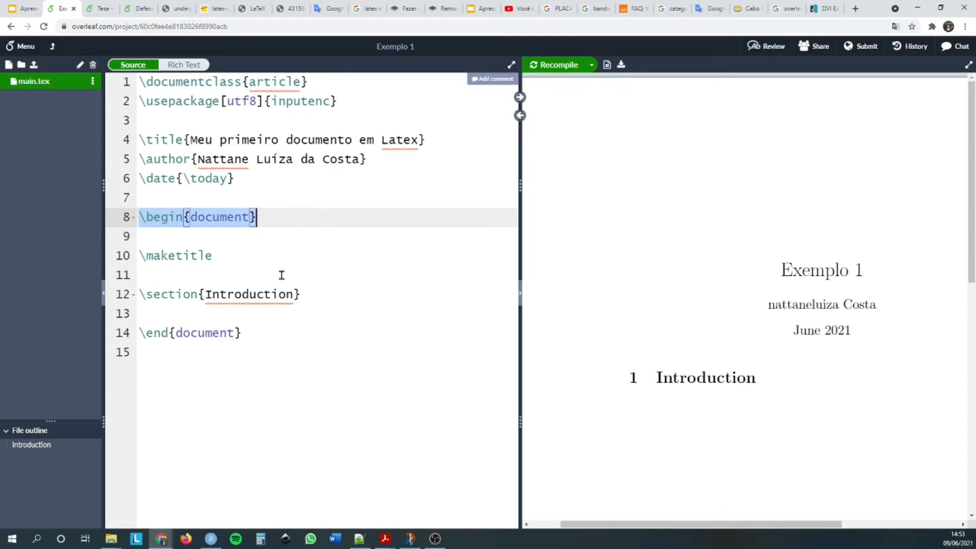
drag(250, 334, 138, 335)
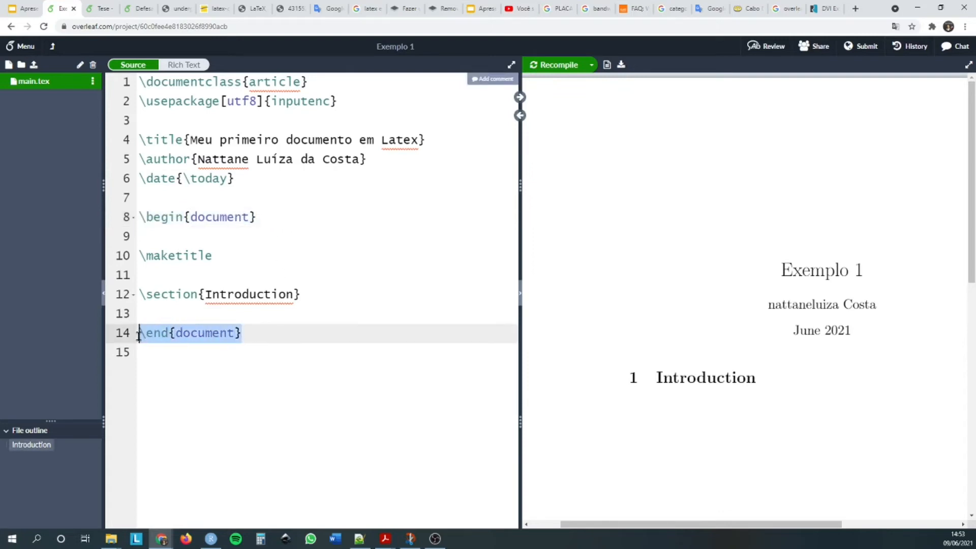
click(176, 224)
click(269, 217)
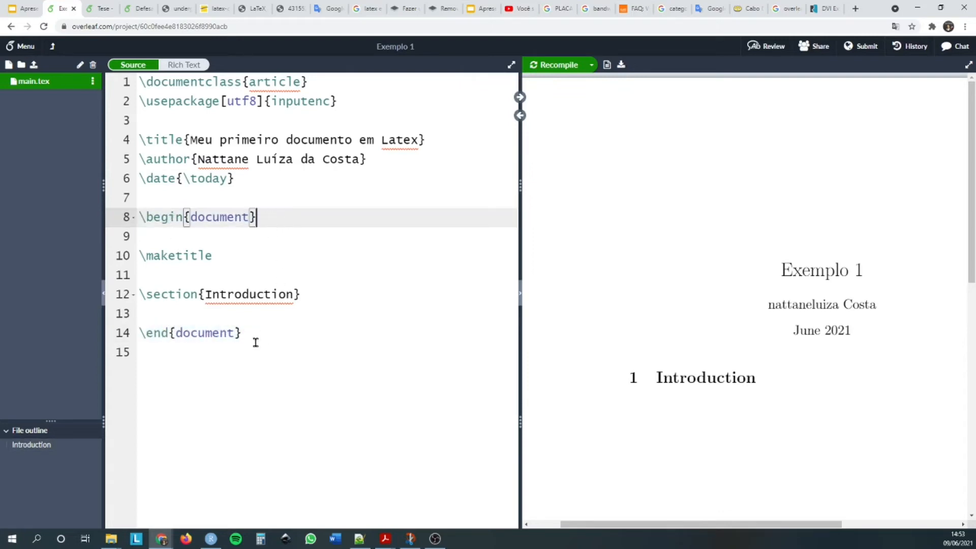
click(251, 333)
drag(330, 313, 137, 256)
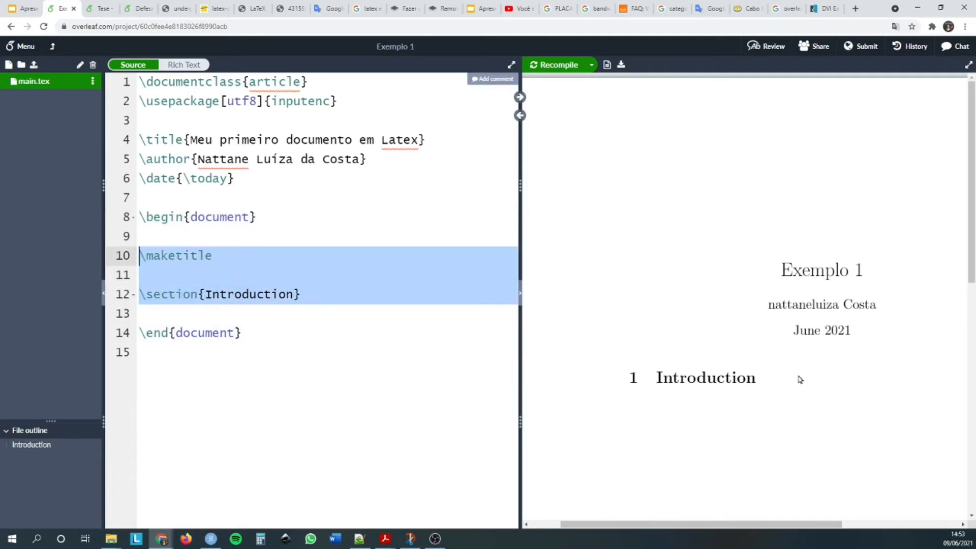
scroll(800, 379, down, 2)
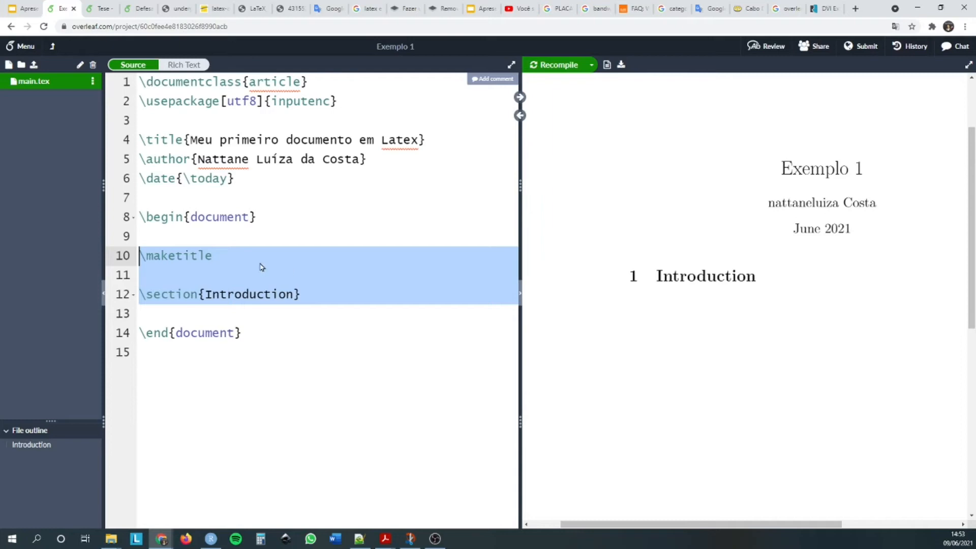
drag(205, 237, 257, 283)
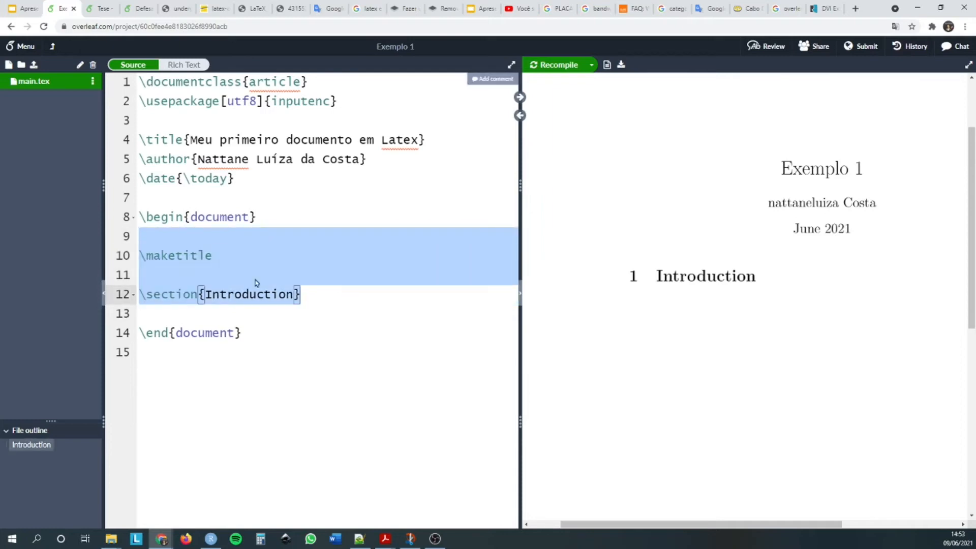
- Comment out the \maketitle and \section{Introduction} lines with a % sign
click(142, 263)
text(%)
key(Down)
key(Down)
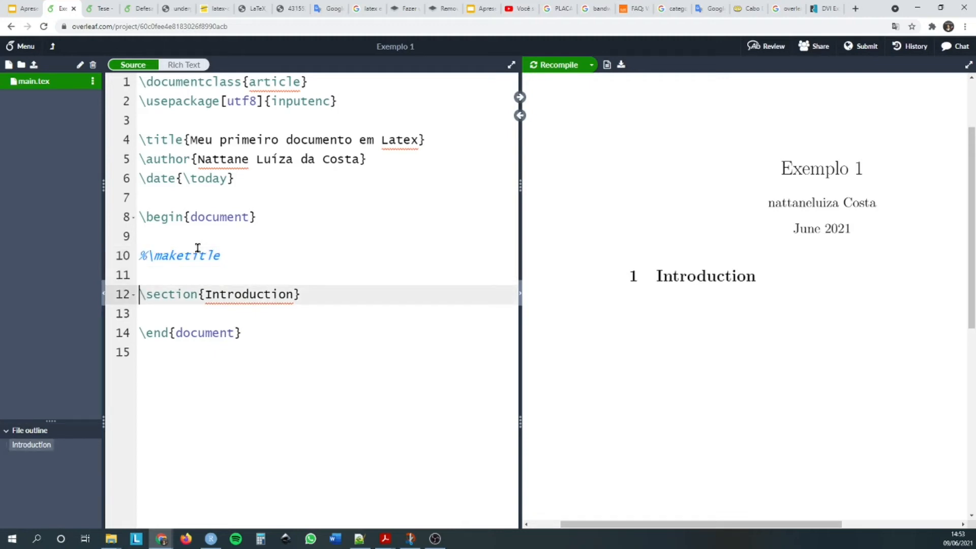
text(%)
- Highlight the commented-out \maketitle command and the % sign in front of \section{Introduction}
drag(146, 255, 221, 257)
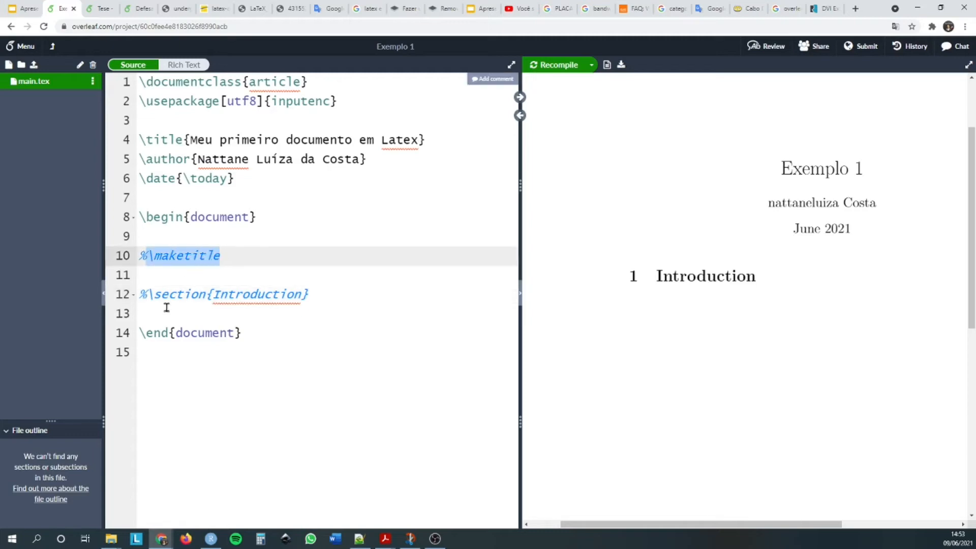
click(147, 294)
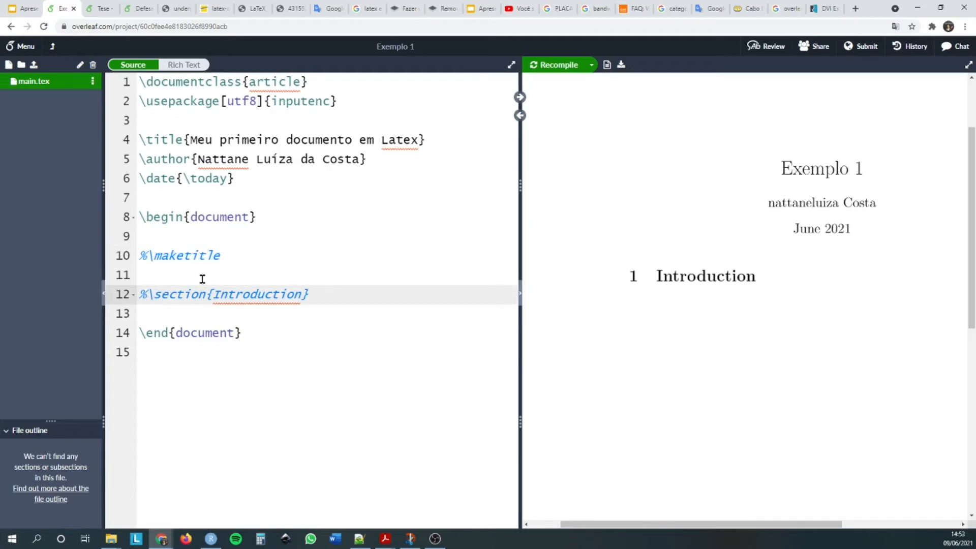
click(154, 255)
drag(172, 253, 224, 255)
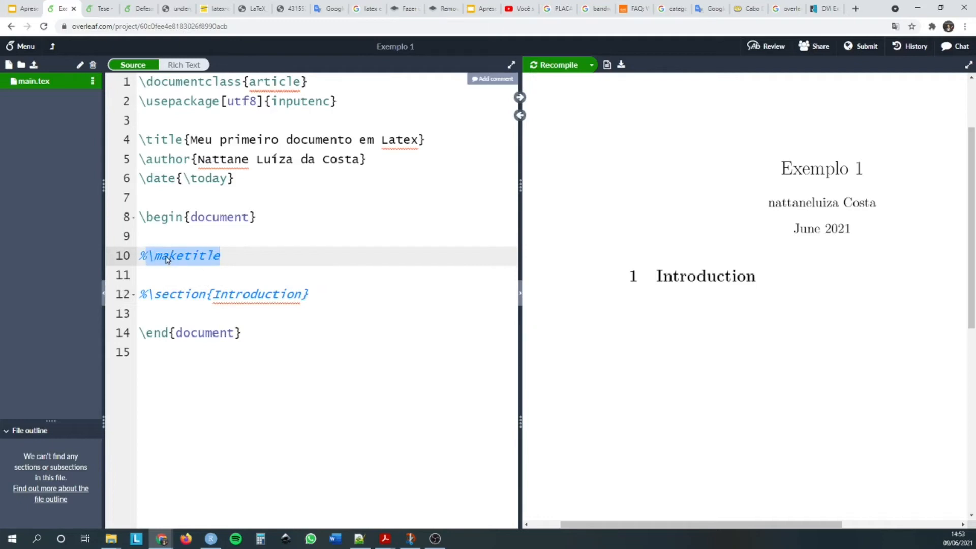
click(225, 296)
drag(150, 295, 141, 295)
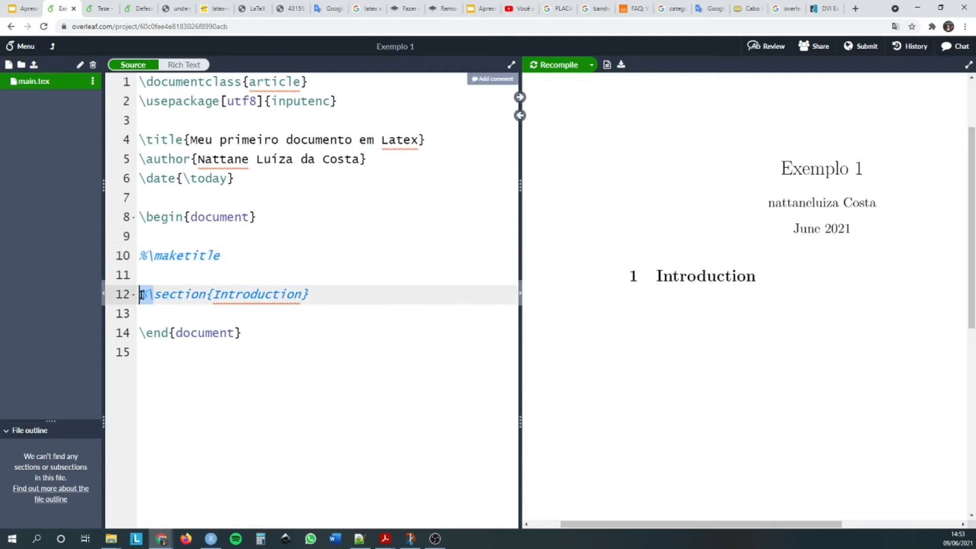
click(286, 299)
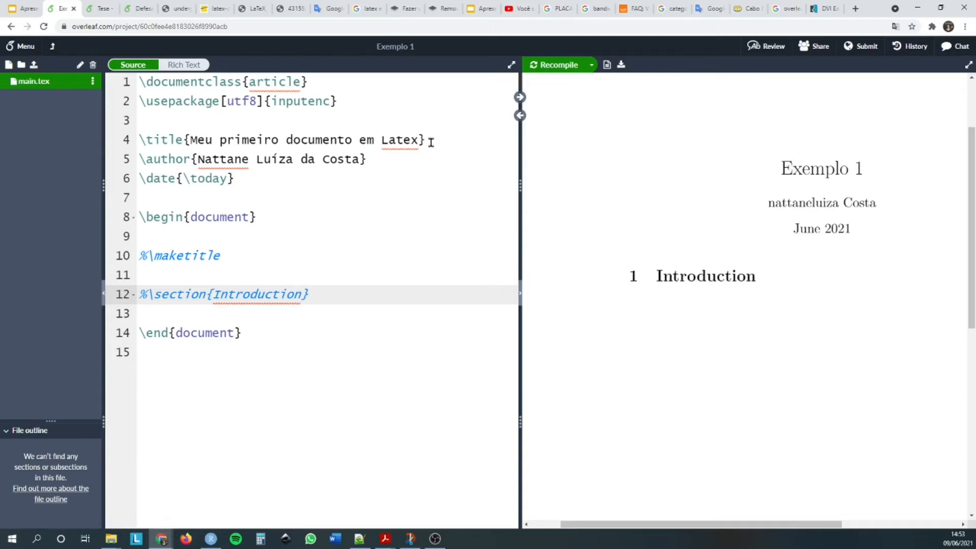
- Recompile the document and highlight the source from the \author line through \end{document}
key(ctrl+Return)
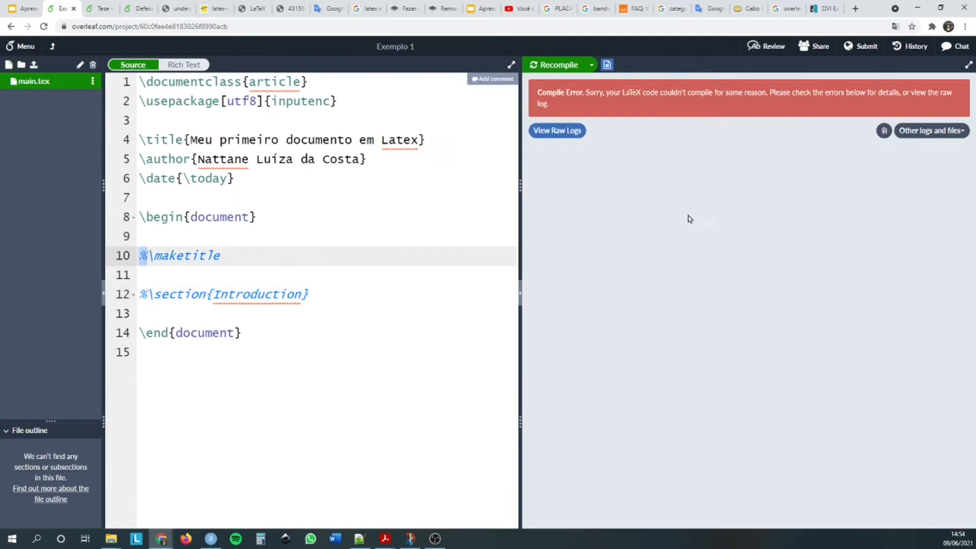
click(246, 216)
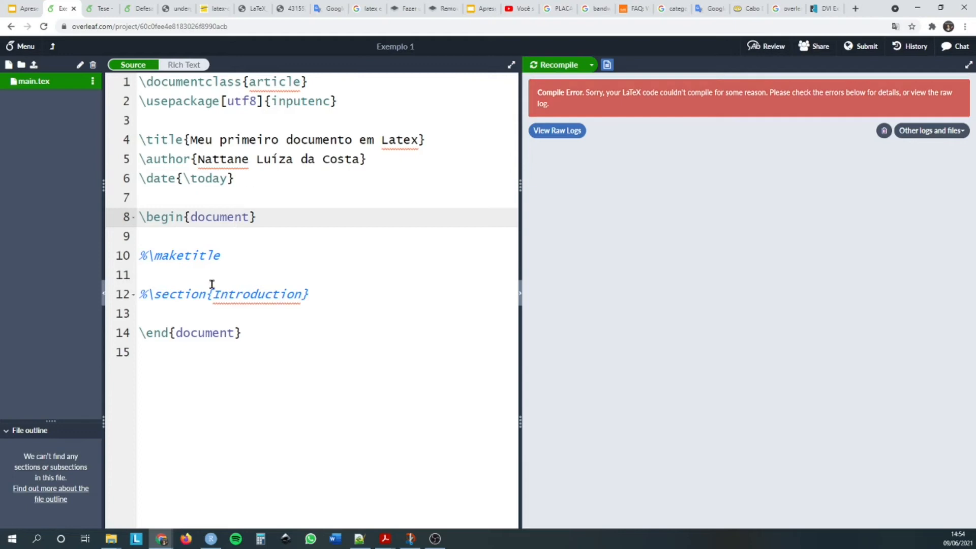
click(249, 344)
drag(250, 344, 142, 159)
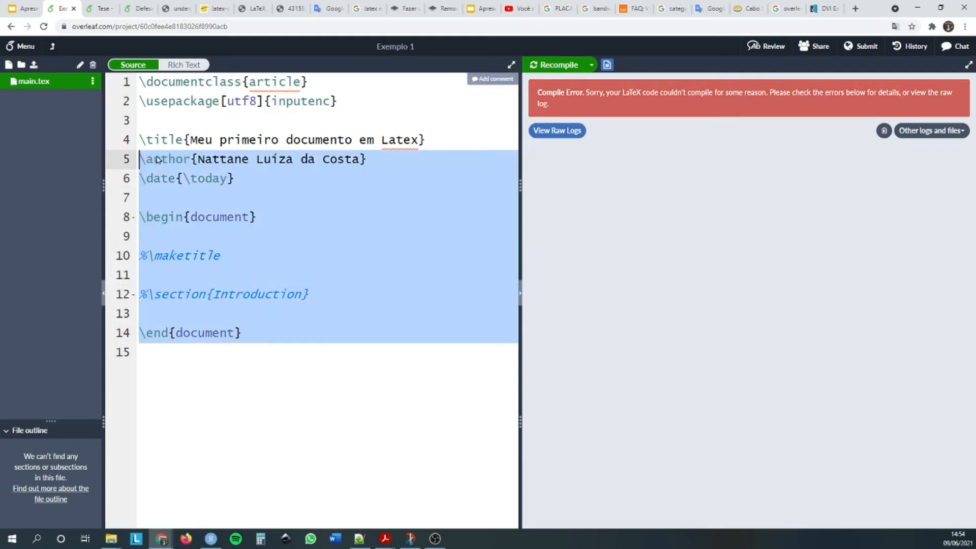
- Uncomment the \maketitle command, highlight it, and recompile the document
click(154, 225)
click(147, 257)
drag(147, 257, 250, 264)
click(147, 298)
click(141, 262)
key(Delete)
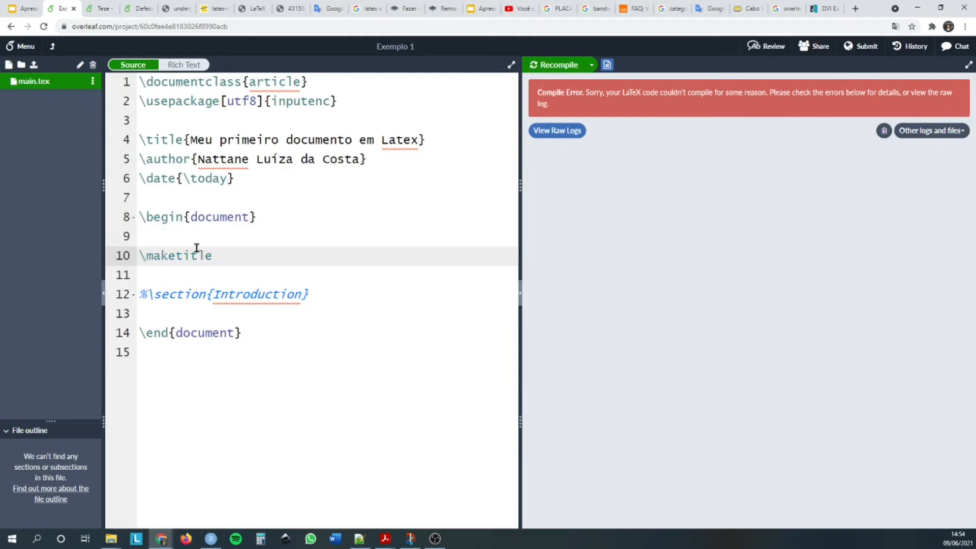
double_click(160, 251)
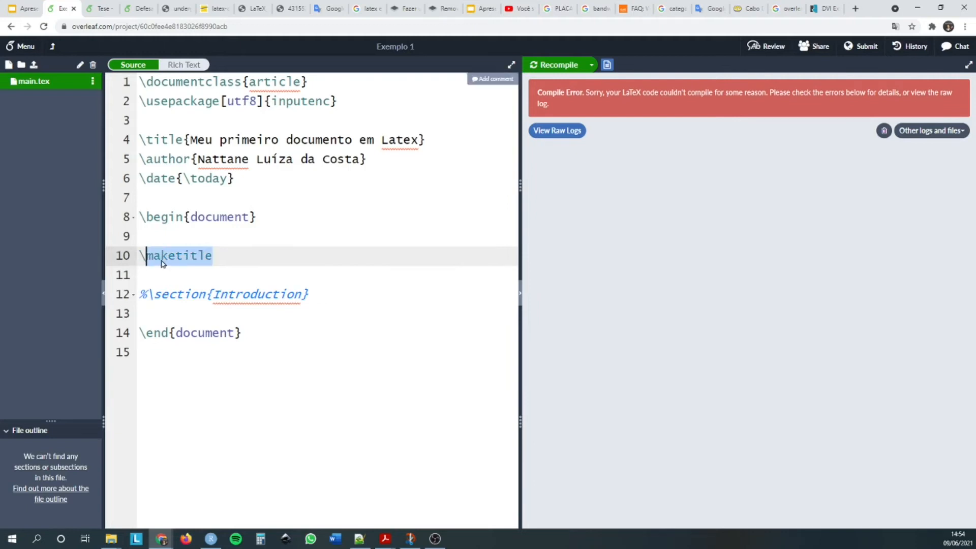
click(215, 253)
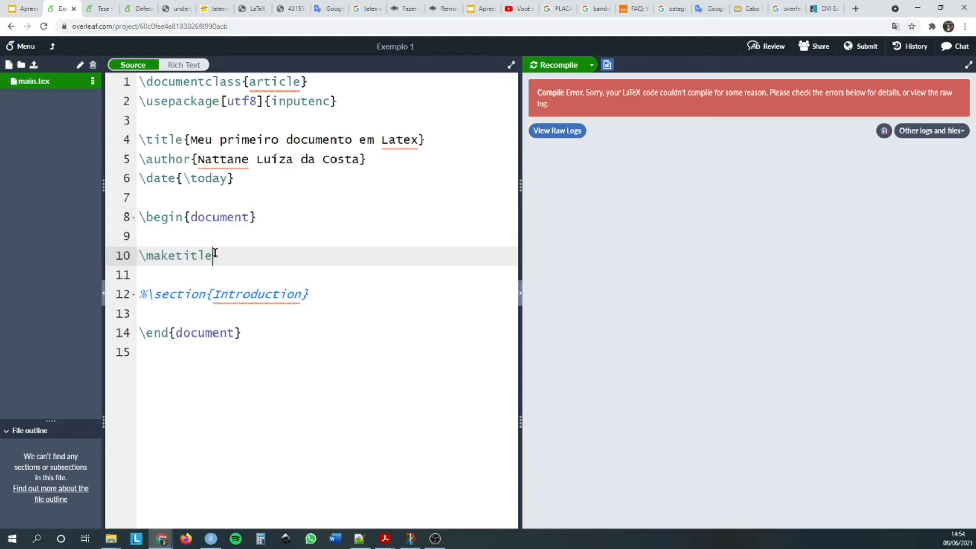
key(ctrl+s)
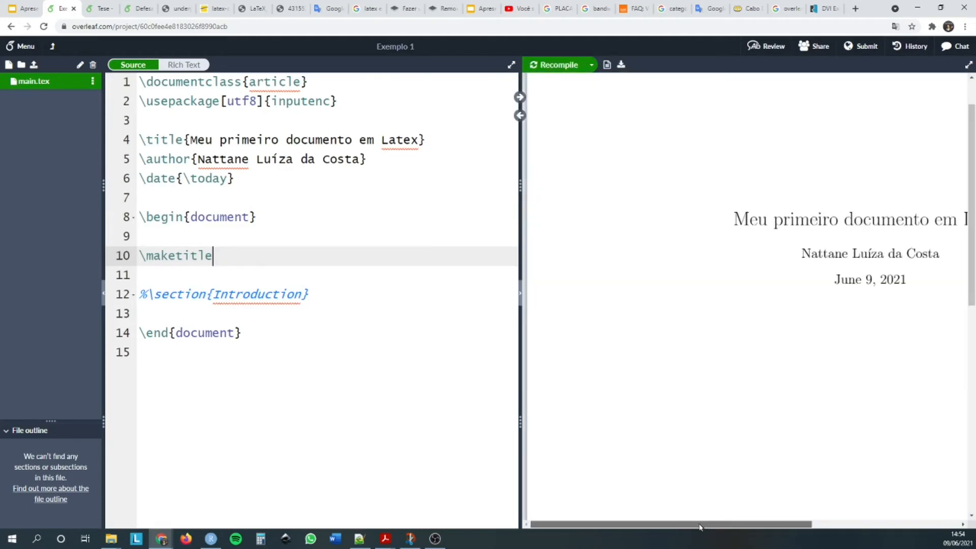
- Zoom out the PDF preview to fit the page width, and highlight the compiled title and date
drag(701, 527, 765, 528)
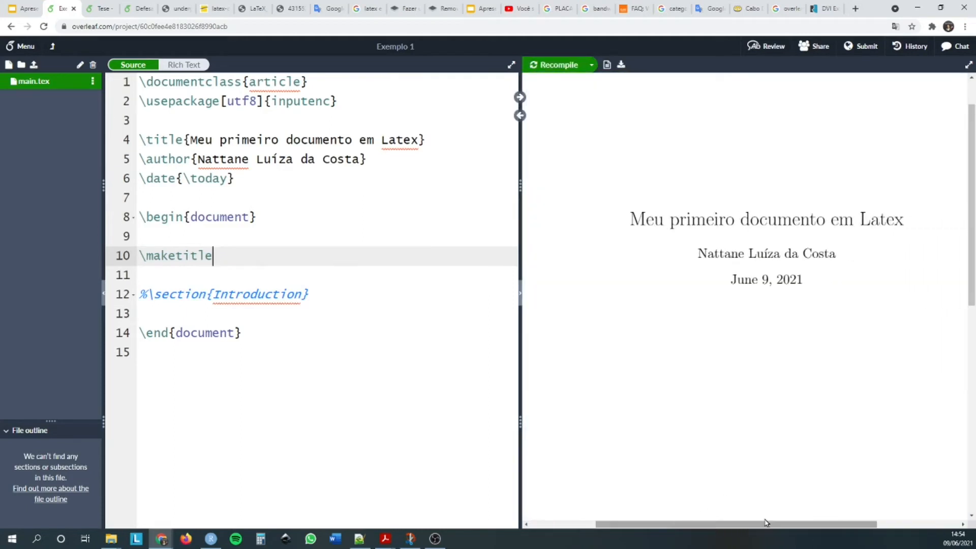
click(629, 93)
click(630, 94)
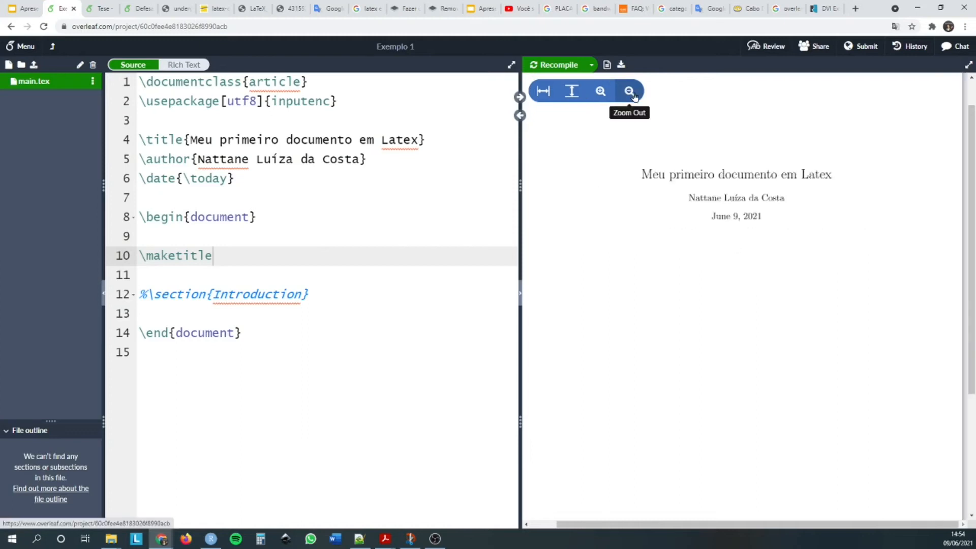
click(630, 94)
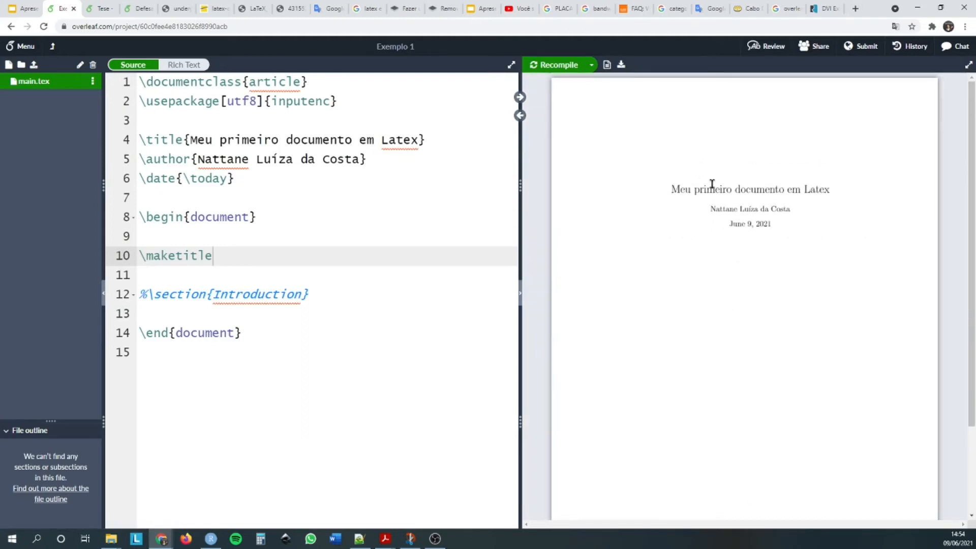
drag(680, 190, 830, 195)
click(698, 271)
drag(731, 225, 757, 225)
click(736, 226)
click(736, 224)
- Add one extra blank line between \maketitle and the commented-out \section{Introduction} line
click(249, 269)
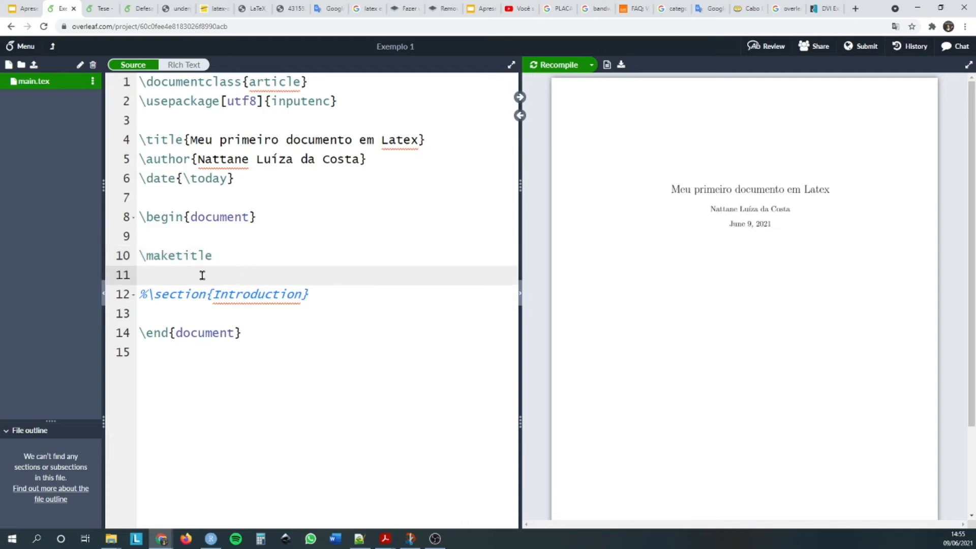
key(Return)
key(Return)
key(Return)
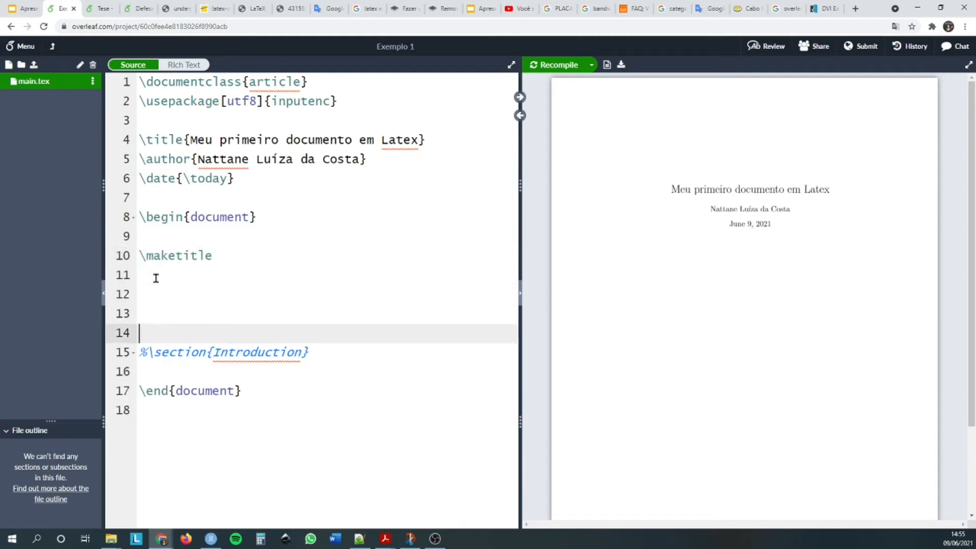
key(Up)
key(Up)
key(Return)
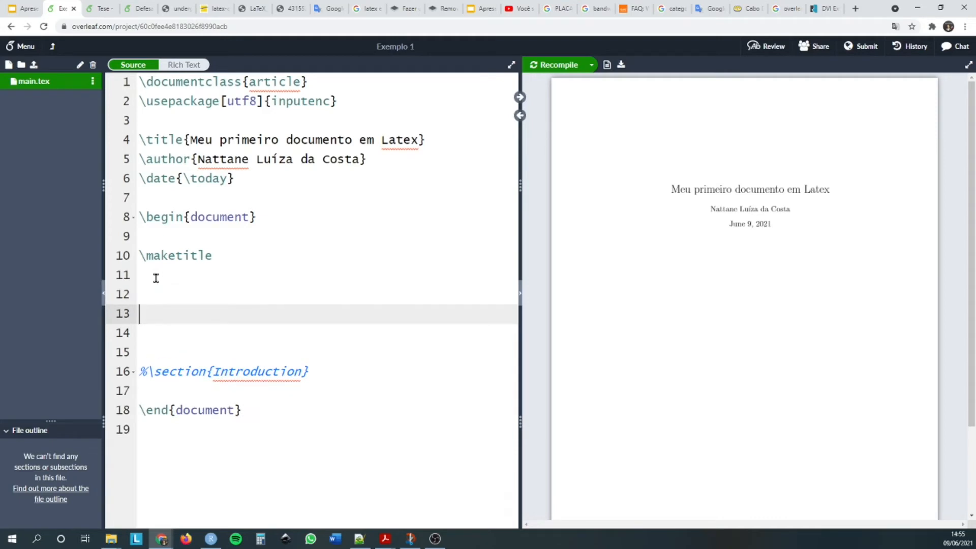
key(Delete)
key(Delete)
key(Delete)
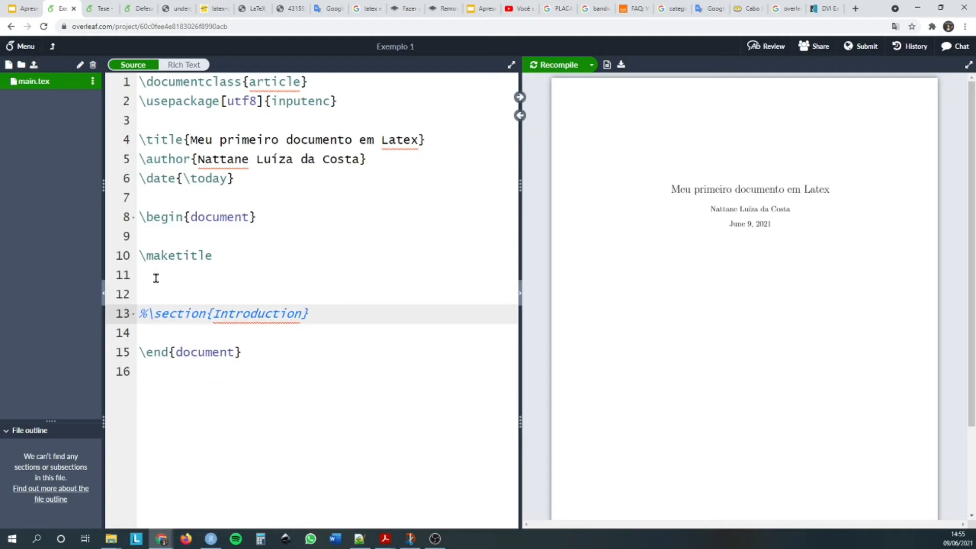
- Uncomment the \section{Introduction} line and remove the extra blank line above it
double_click(181, 314)
click(148, 312)
key(BackSpace)
key(Up)
key(Down)
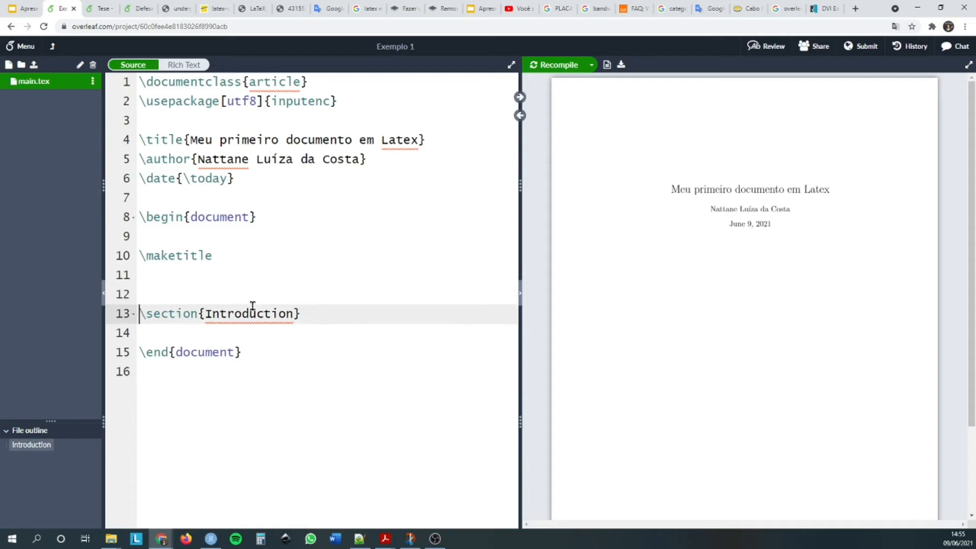
key(BackSpace)
- Change the section title to Introdução and start a new paragraph two lines below the heading
key(End)
key(Left)
key(shift+Left)
key(shift+Left)
key(shift+Left)
key(shift+Left)
key(shift+Left)
key(shift+Left)
key(shift+Left)
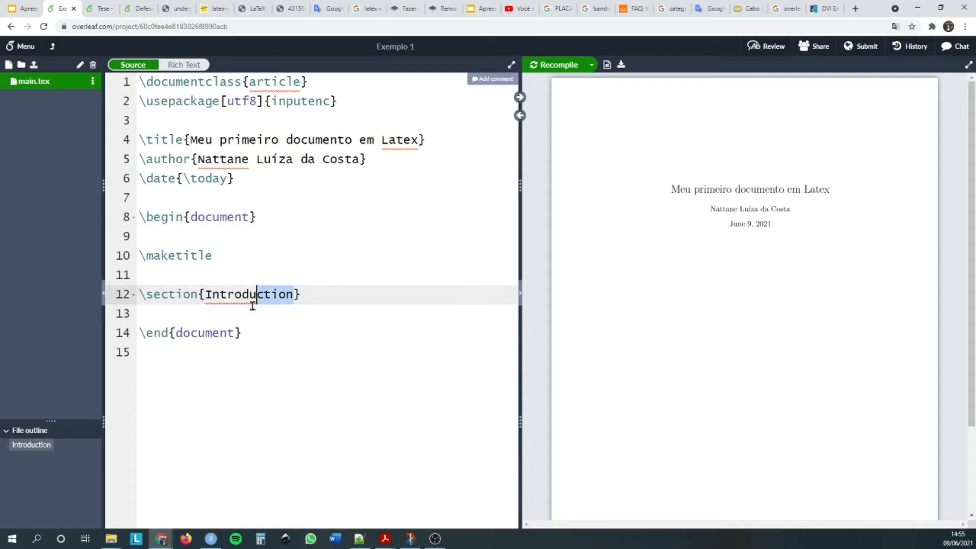
text(ção)
key(End)
key(Return)
key(Return)
text(\s)
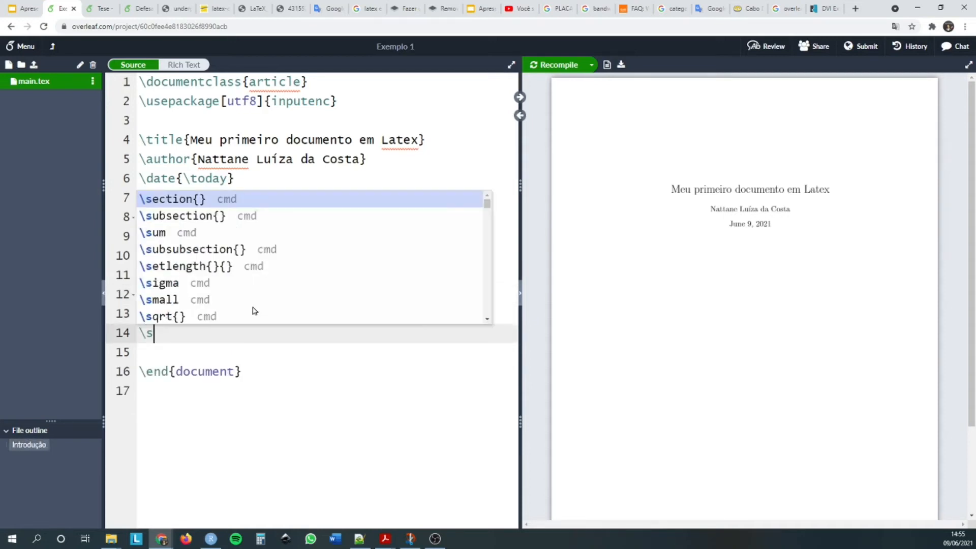
text(ection)
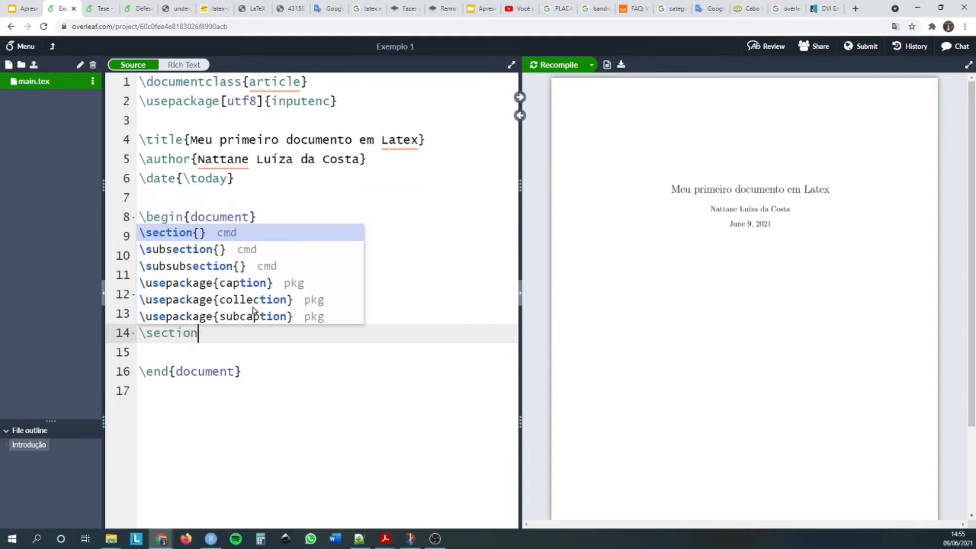
key(BackSpace)
key(BackSpace)
key(BackSpace)
key(BackSpace)
key(BackSpace)
key(BackSpace)
key(BackSpace)
key(BackSpace)
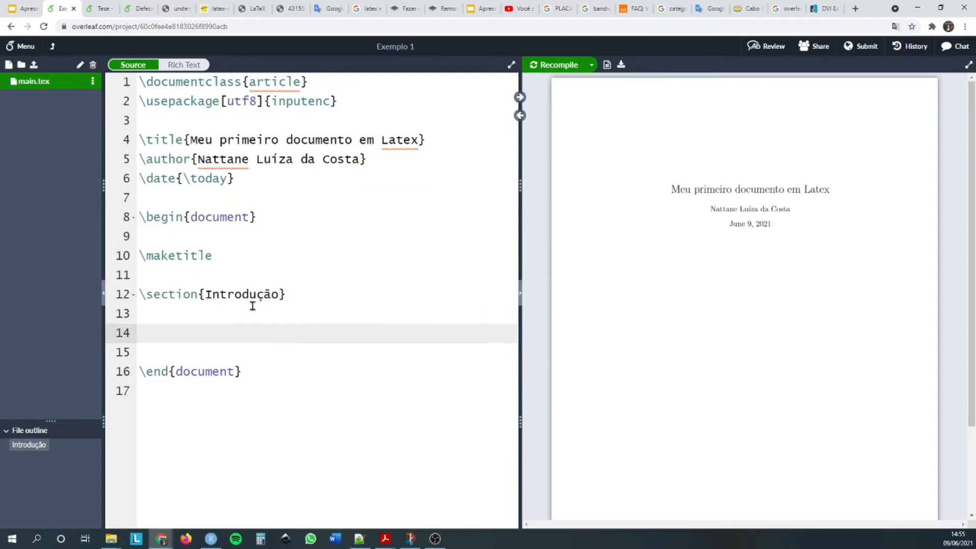
- Begin the paragraph under the Introdução section with "Este é o meu primeiro documento em Latex feito na disciplina de Introdução a Computação"
text(Este é o)
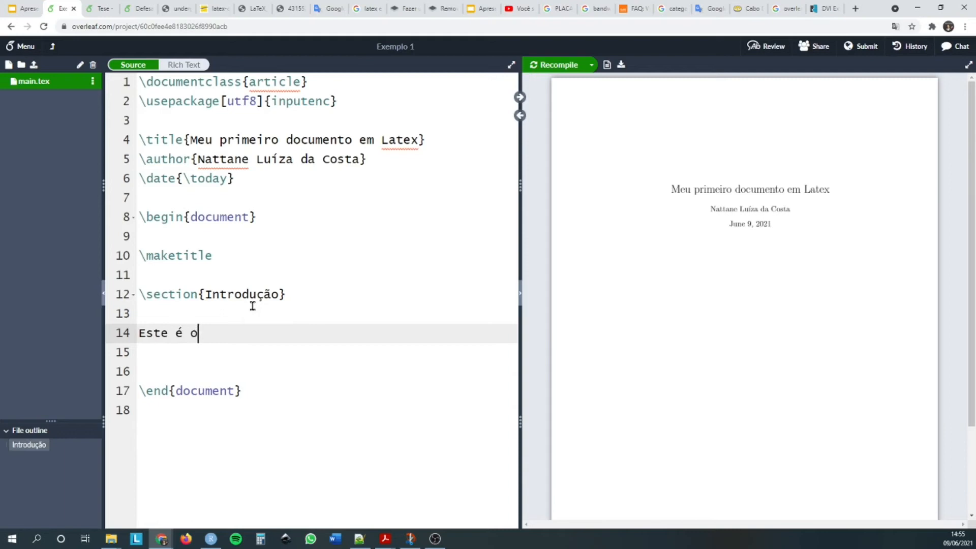
text( meu primeiro )
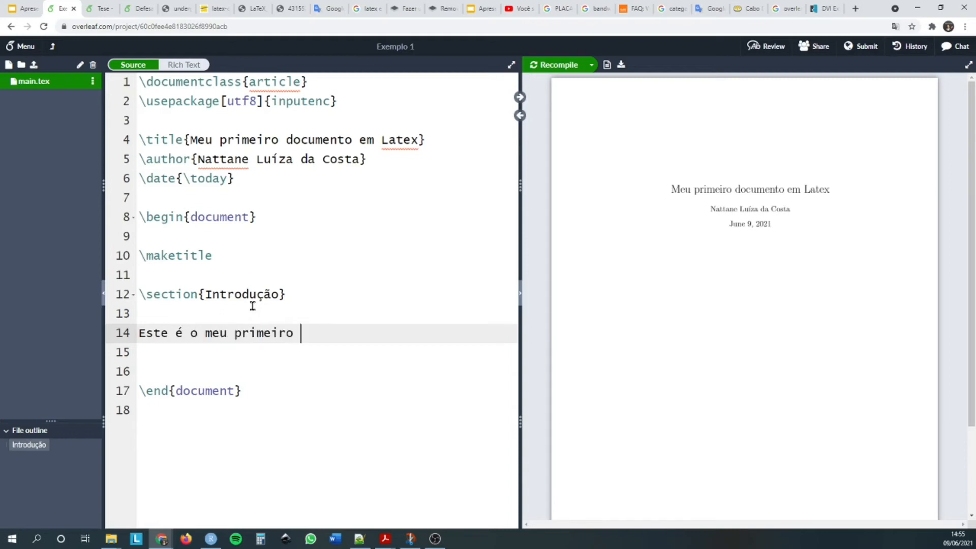
text(documento em La)
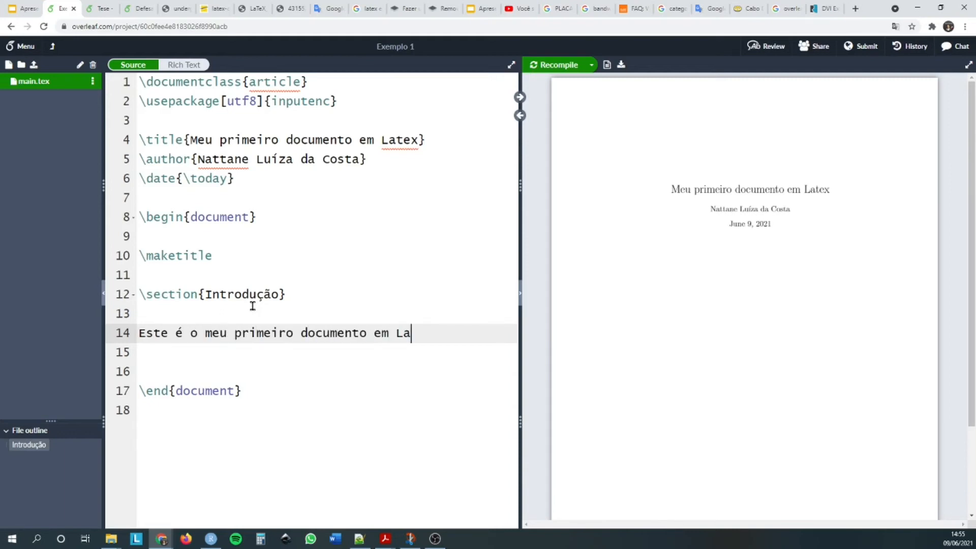
text(tex feito na disciplina de)
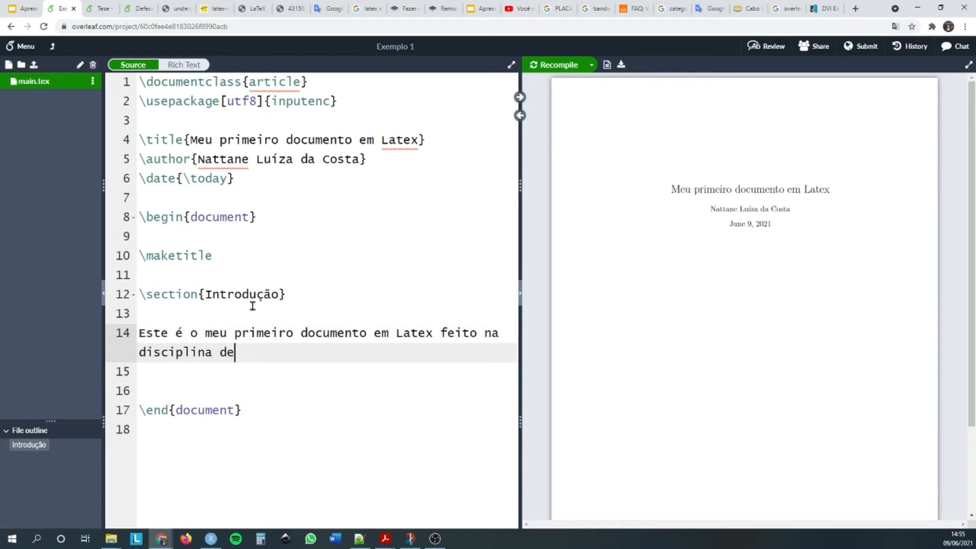
text( Introdução a )
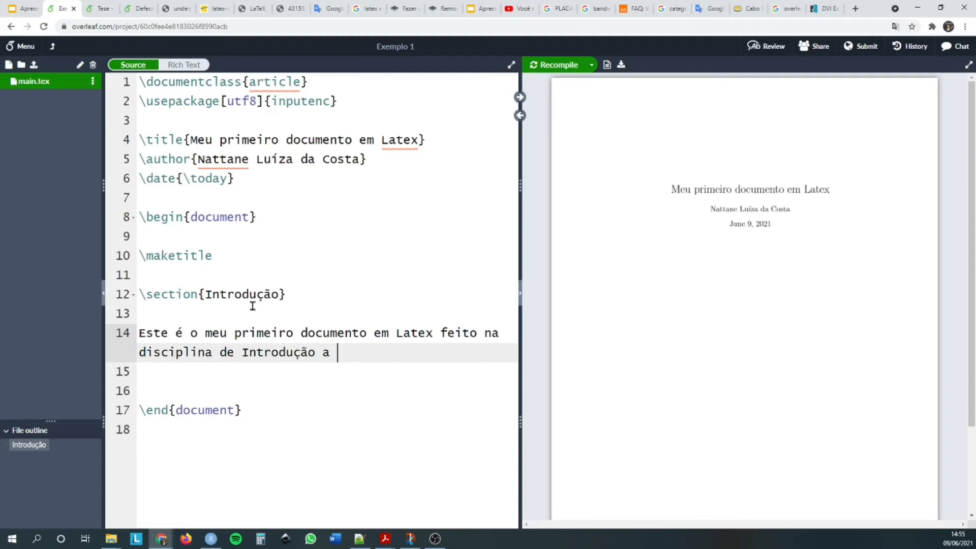
text(Computação )
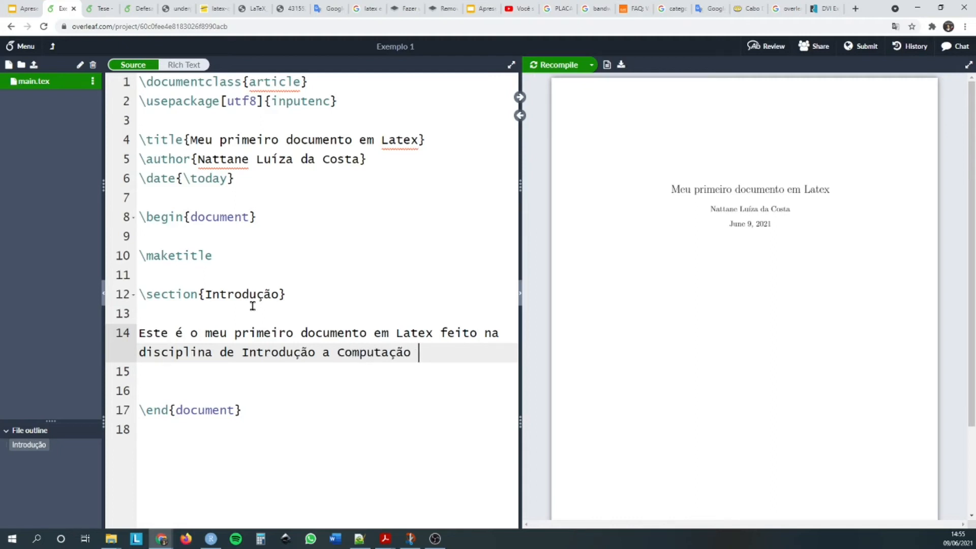
- Complete the paragraph with "do curso de Licenciatura em Matemática e da disciplina de Tópicos Especiais do curso de Gestão da Informação."
text(do curso de Licencia)
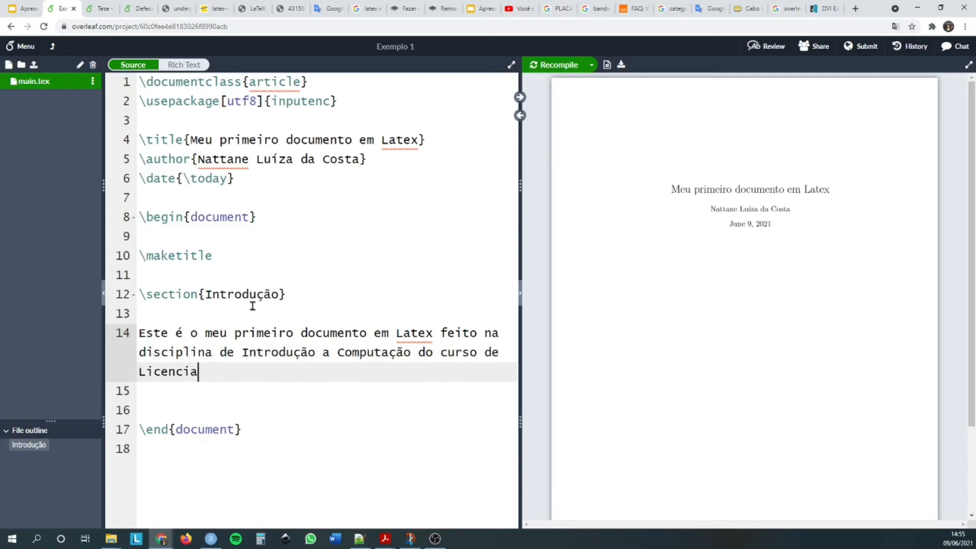
text(tura em Matem)
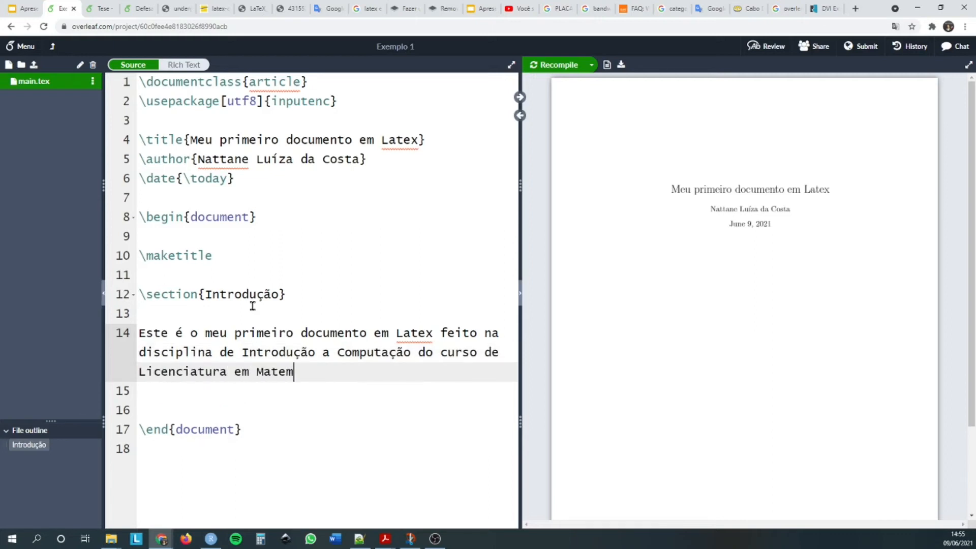
text(ática e da disciplina de T)
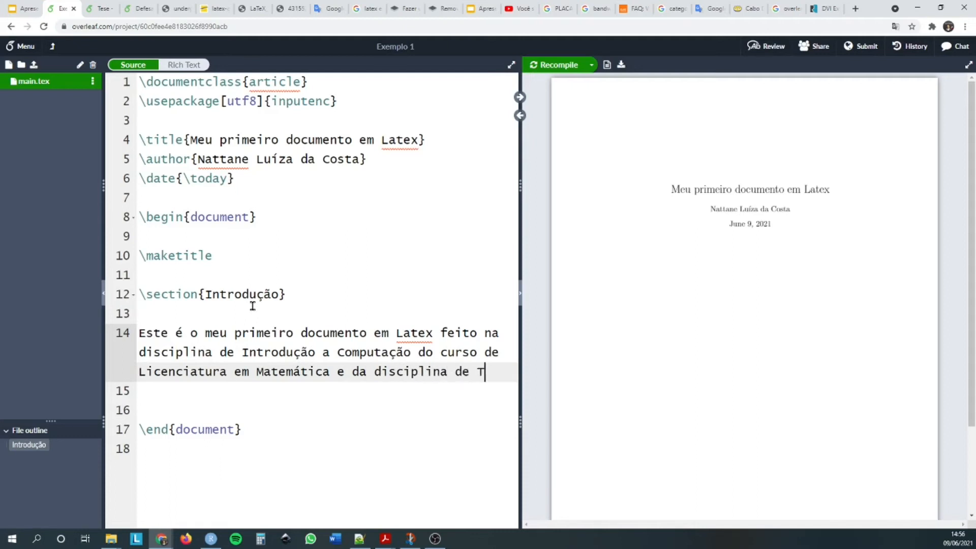
text(ópicos Esp)
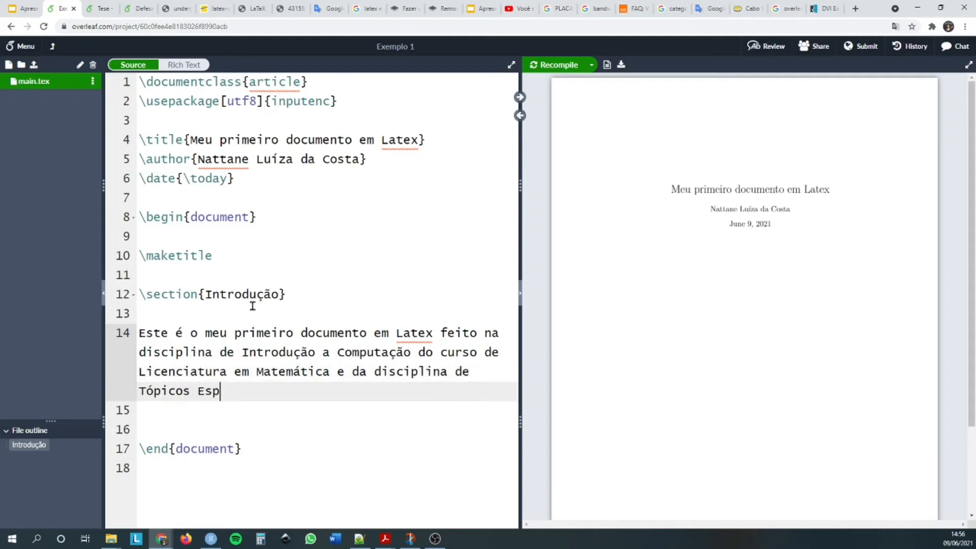
text(eciais da)
text( curso d)
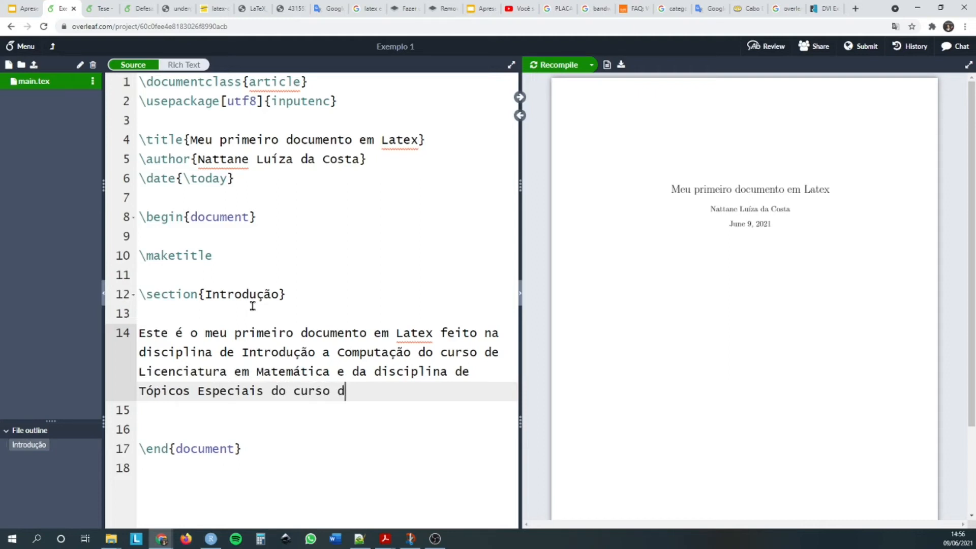
text(e Gestão da )
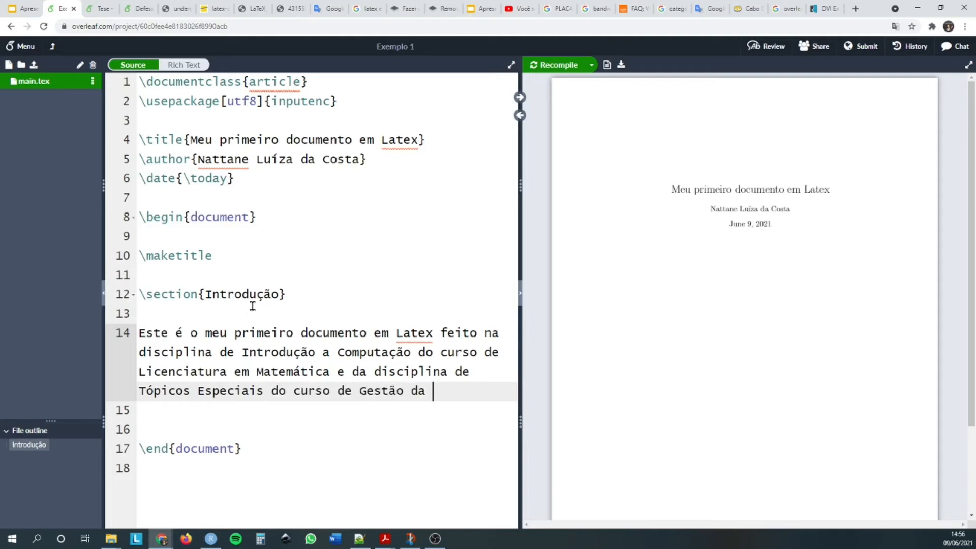
text(Informação.)
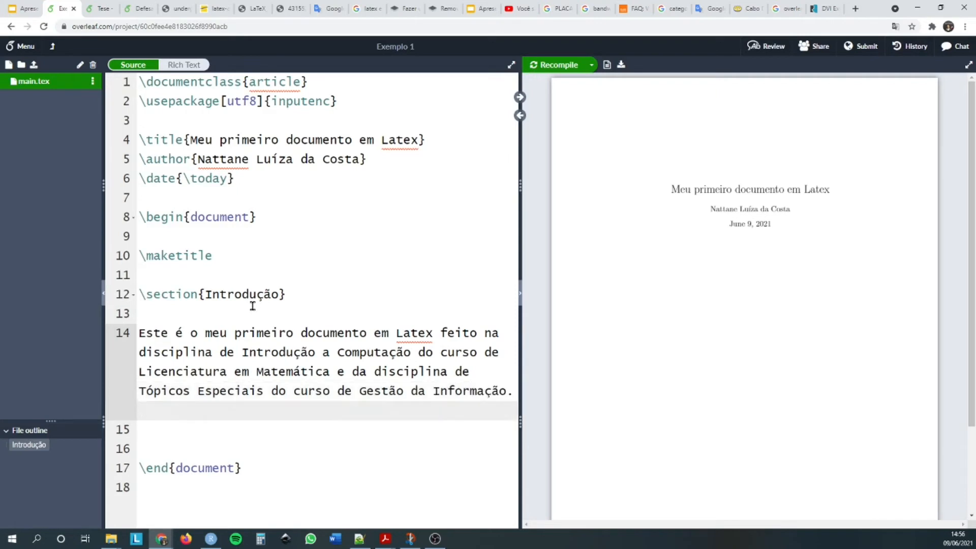
- Recompile the document and highlight the section heading and its paragraph in the PDF preview
key(ctrl+s)
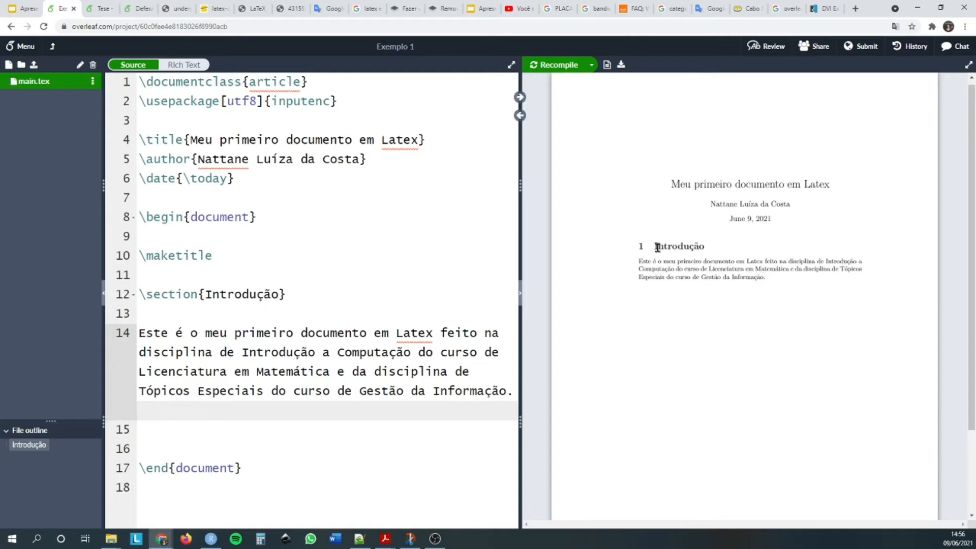
double_click(657, 247)
drag(641, 261, 878, 270)
click(813, 284)
scroll(658, 213, up, 1)
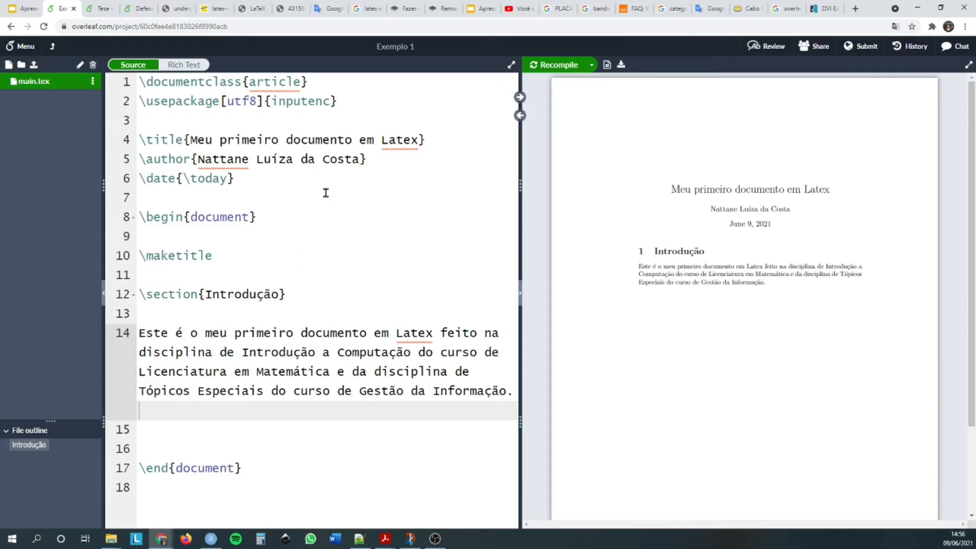
- View the already open undergradmath.pdf and latex-cheatsheet.pdf references, and highlight the words Cheat Sheet in the latter's title
click(178, 8)
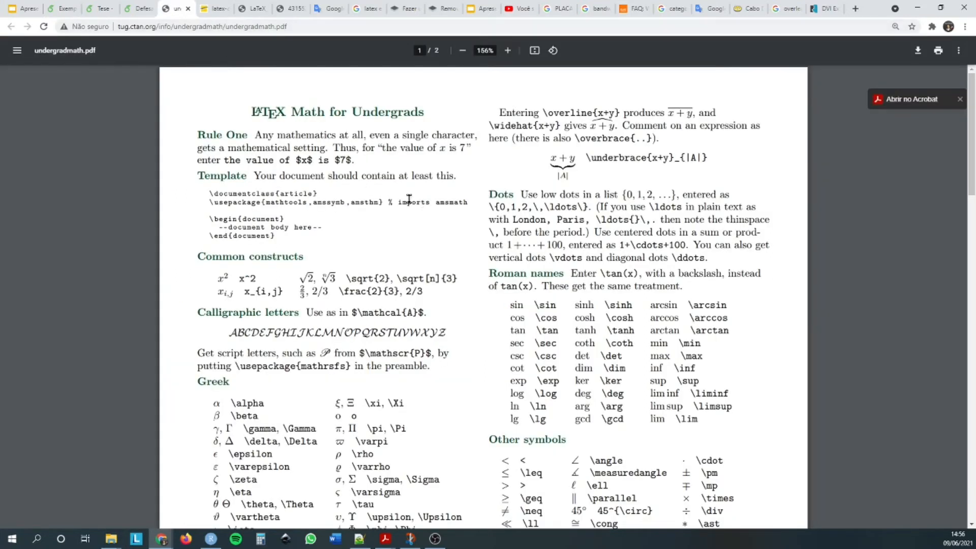
click(221, 6)
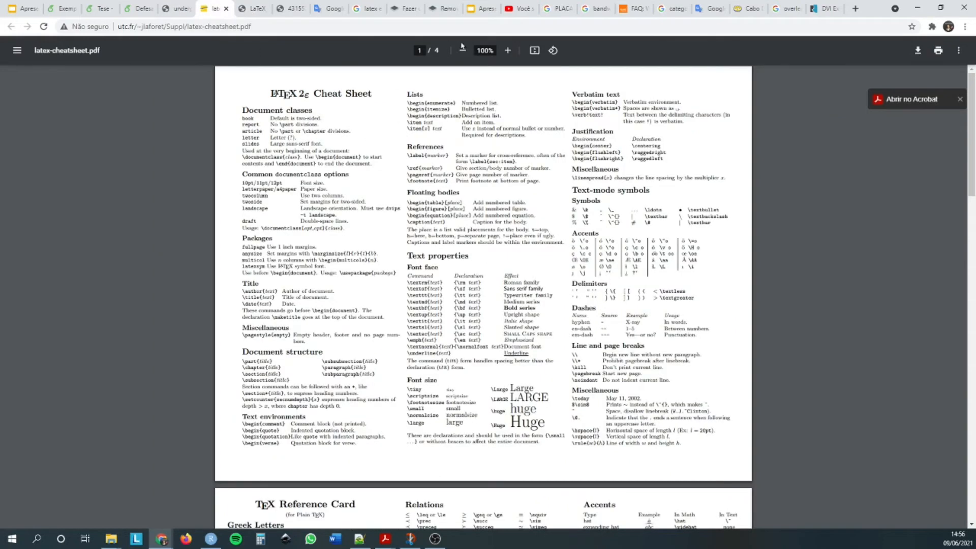
click(508, 51)
click(507, 51)
click(507, 51)
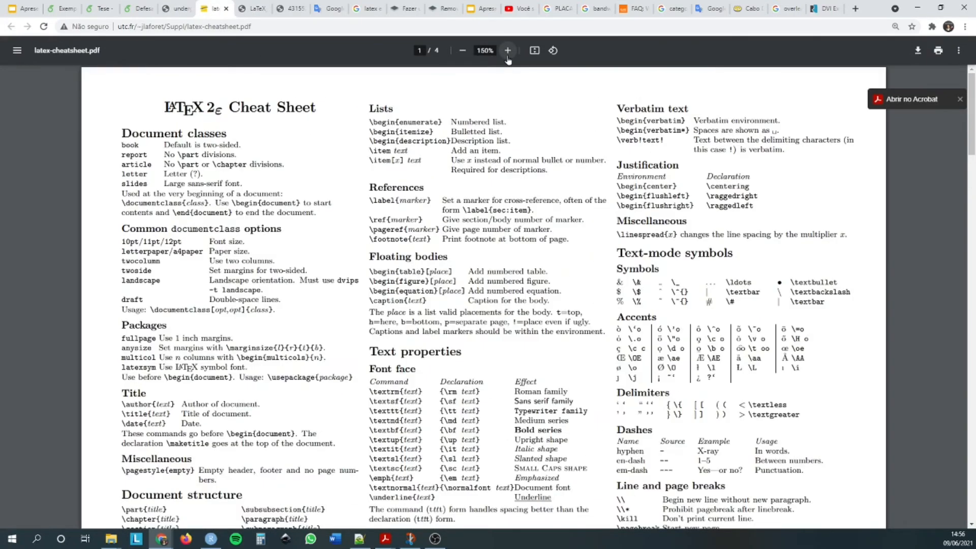
click(508, 50)
click(507, 50)
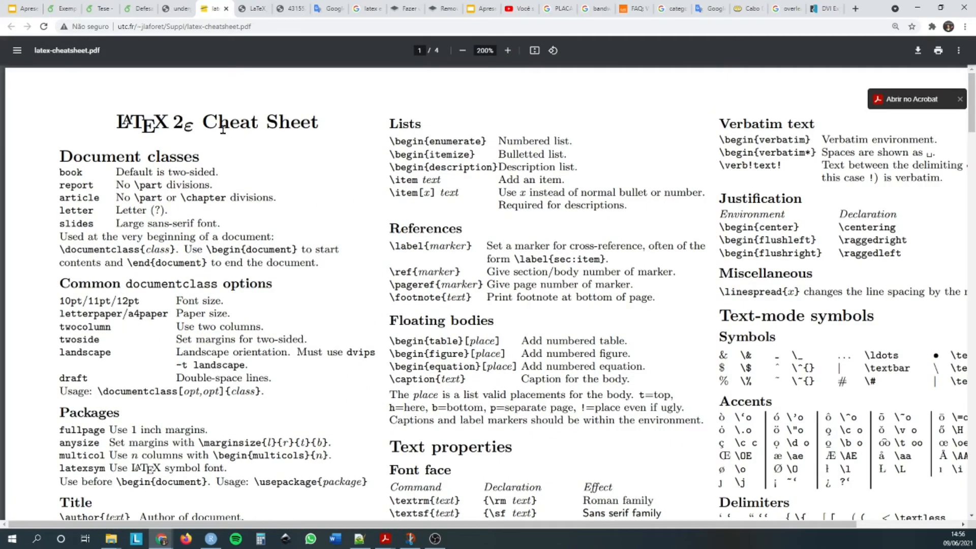
drag(205, 122, 322, 126)
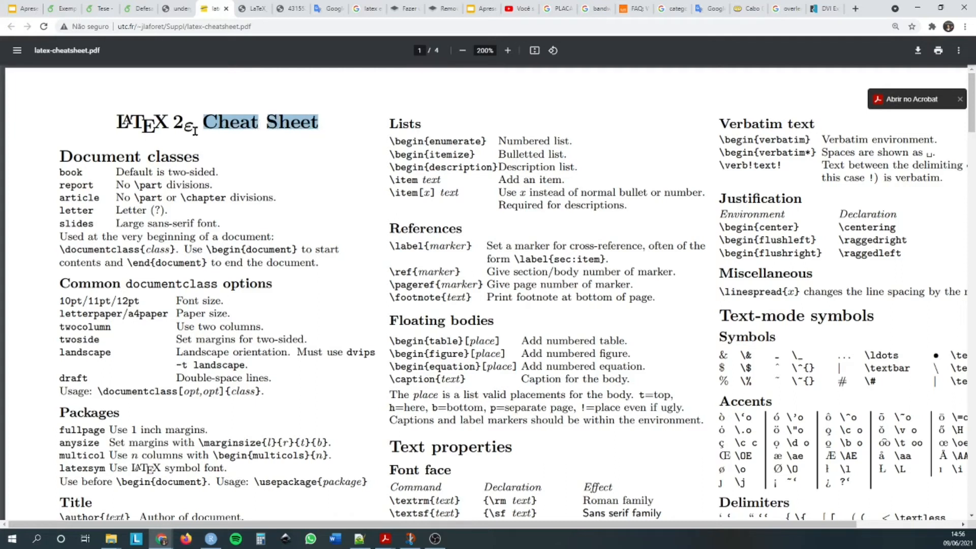